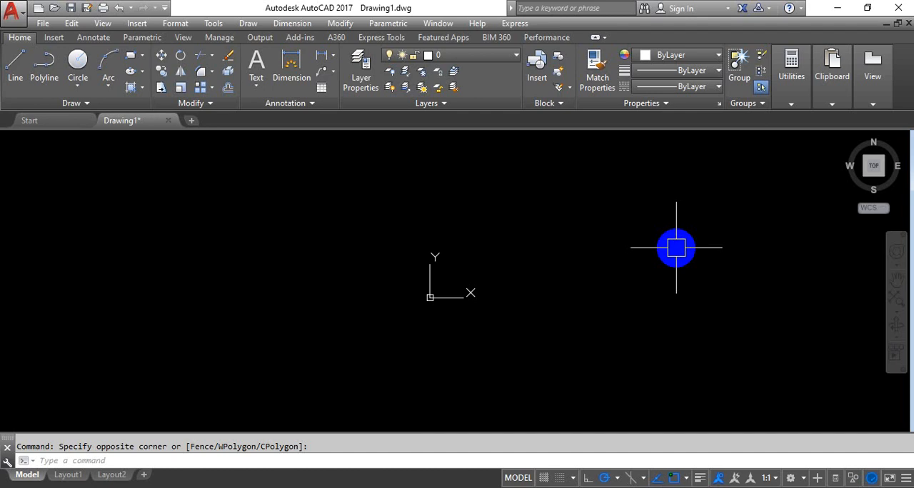
click(369, 219)
click(428, 258)
click(383, 214)
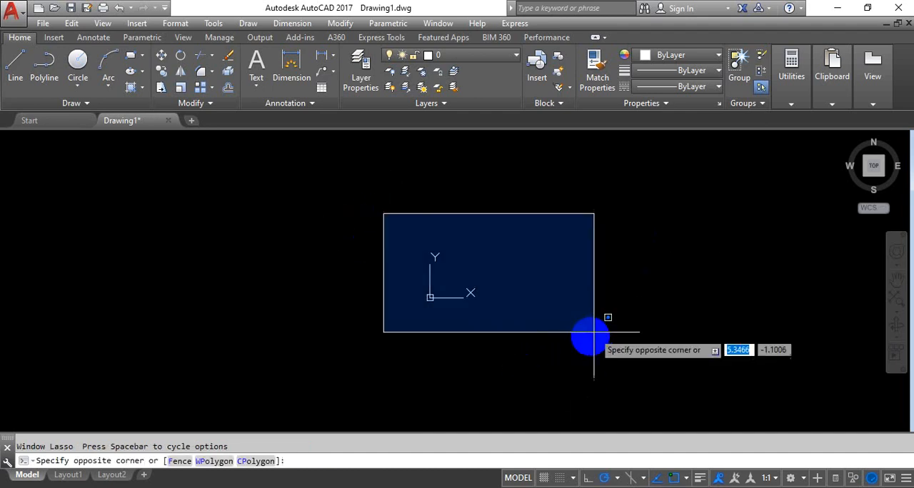
click(542, 346)
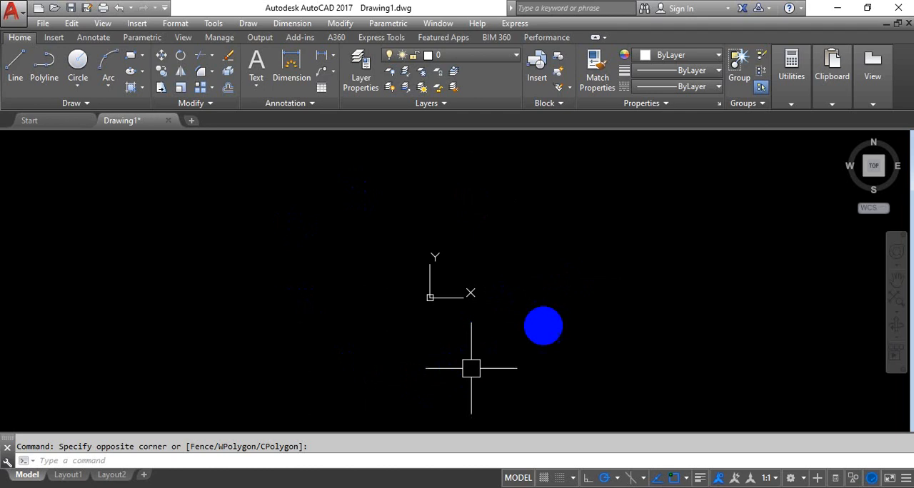
middle_drag(475, 267, 472, 227)
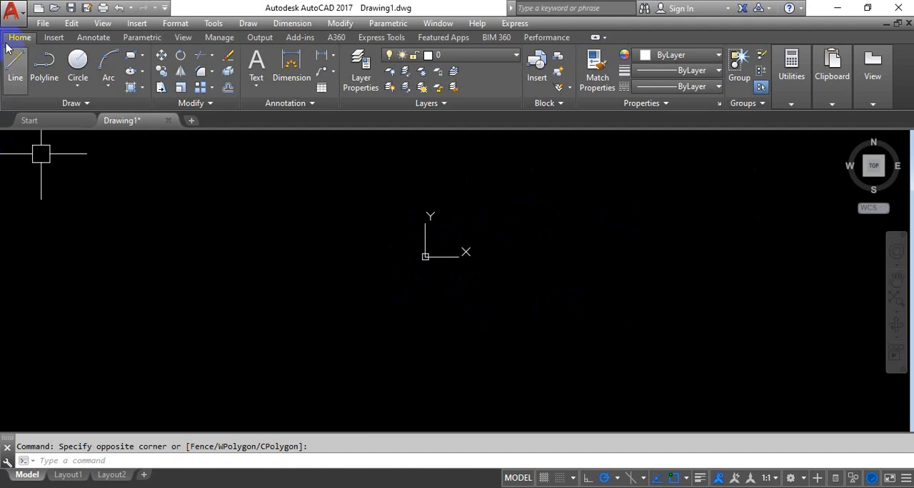
click(10, 20)
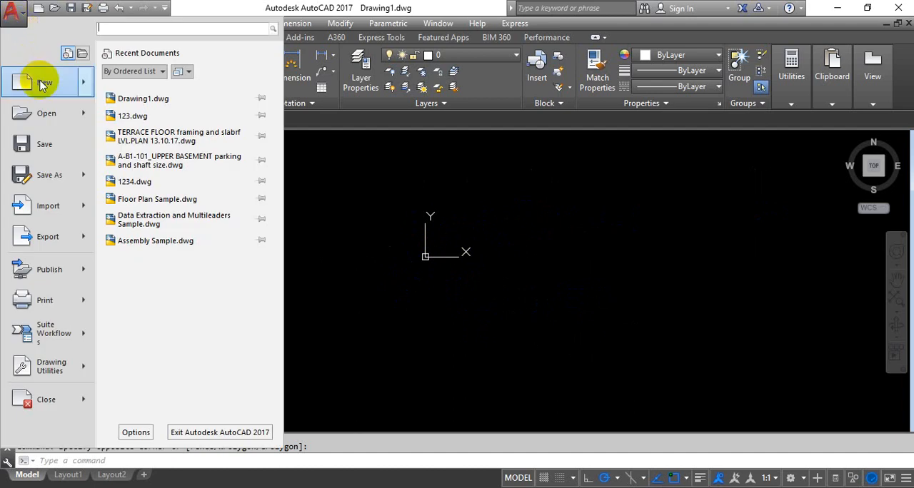
mouse_move(49, 83)
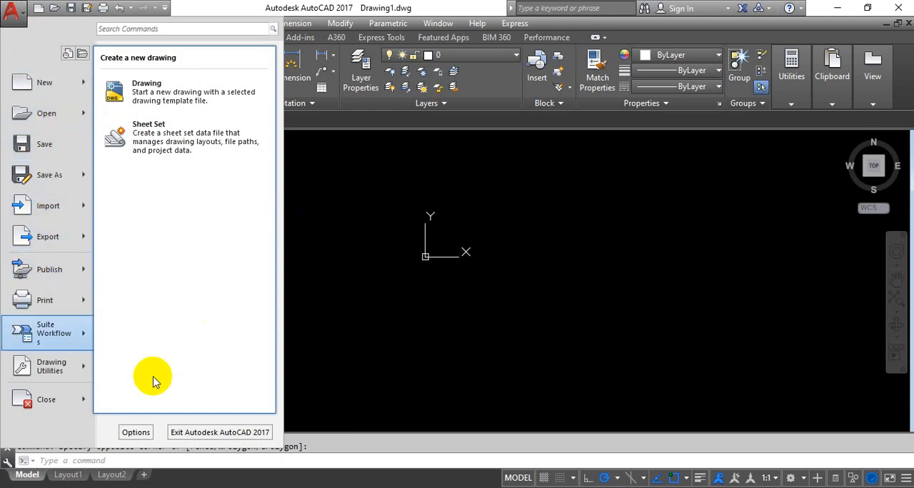
click(362, 285)
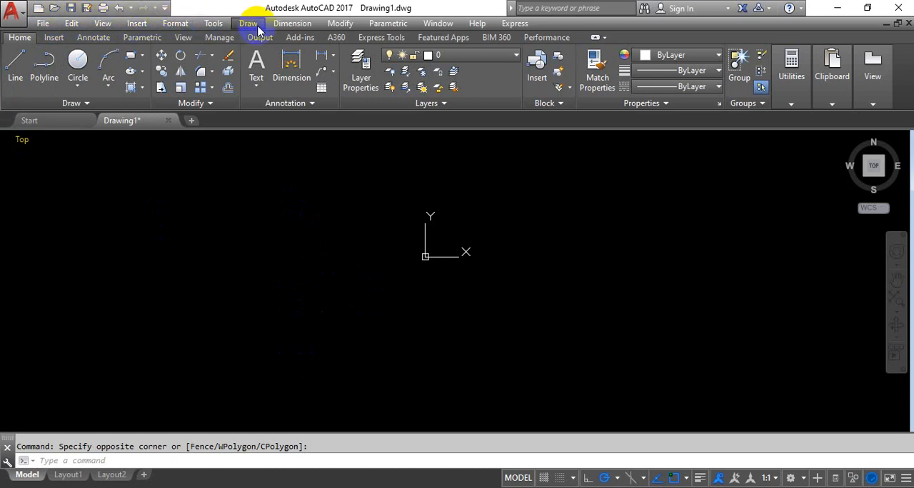
click(294, 25)
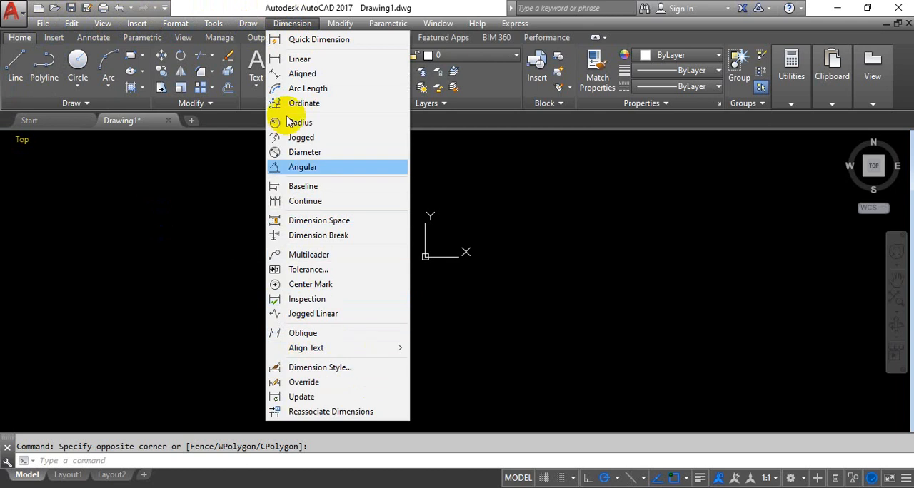
click(422, 127)
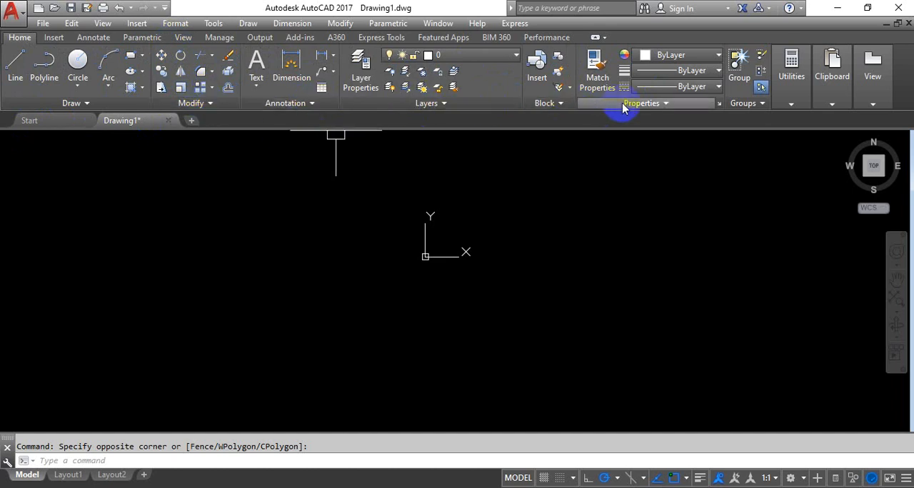
click(791, 85)
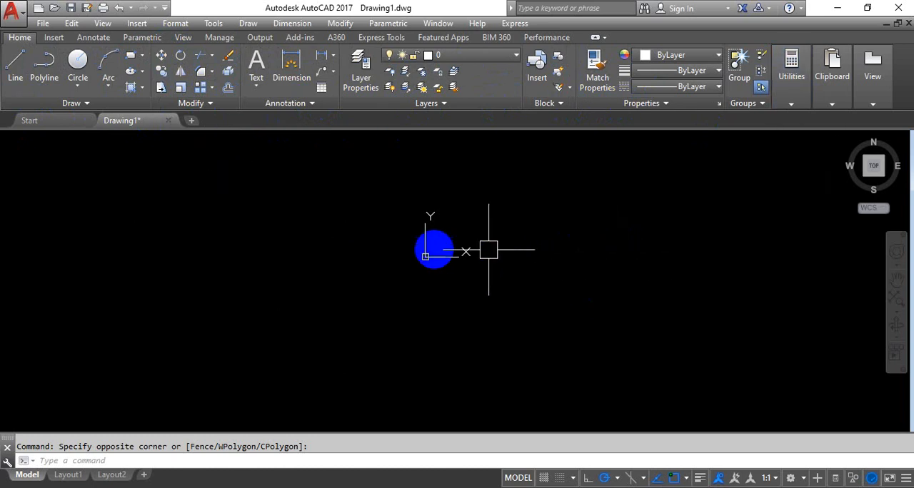
click(215, 177)
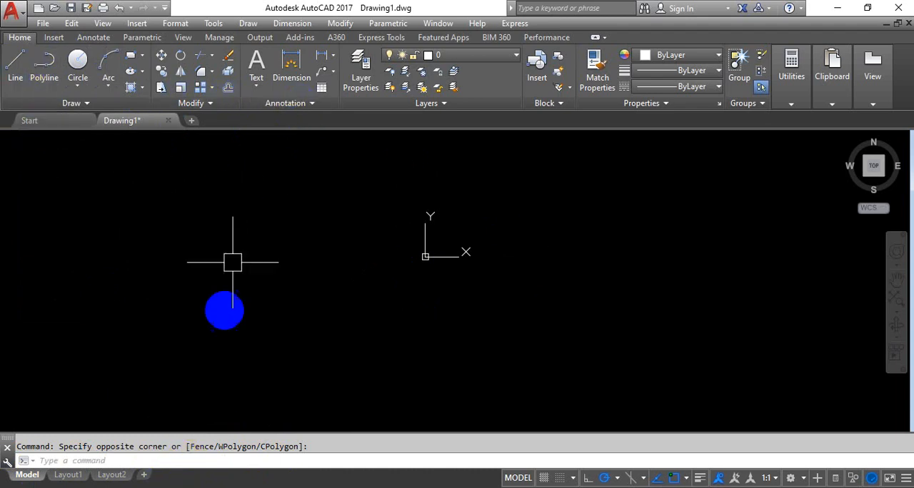
click(233, 461)
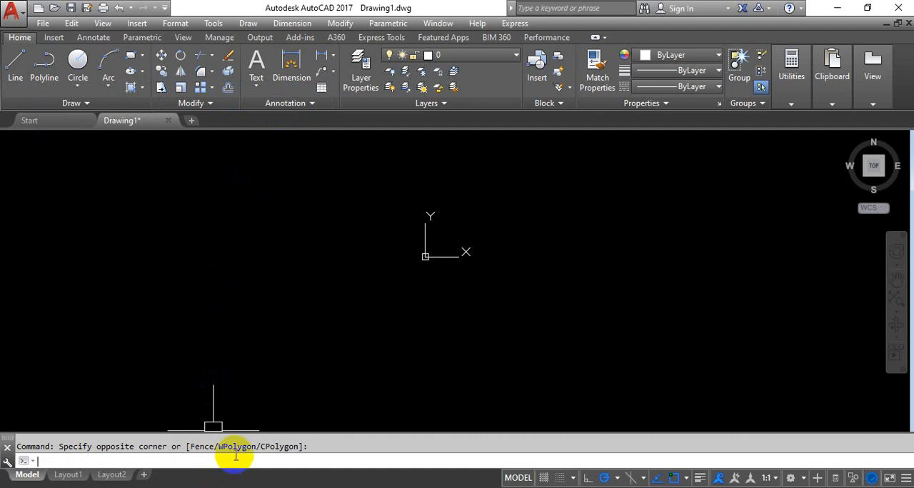
click(156, 391)
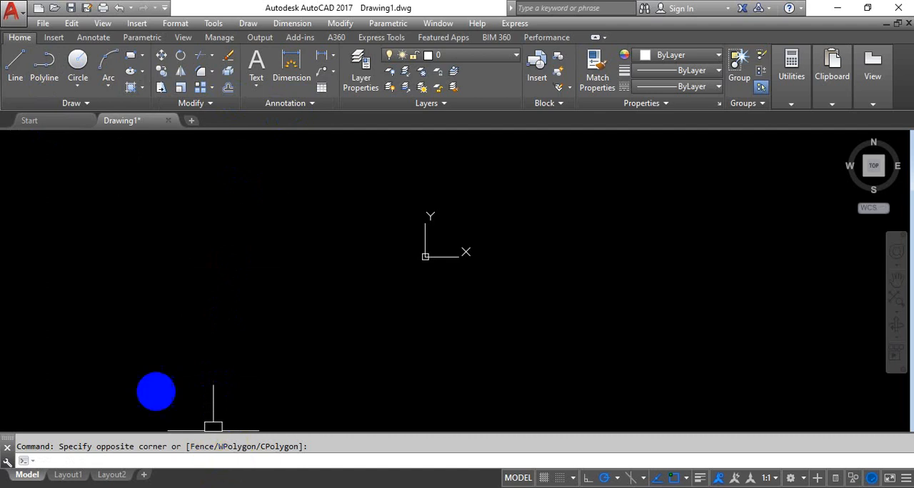
Step: Open the program parameters file acad.pgp, examine its list of command aliases, and close the file
click(215, 23)
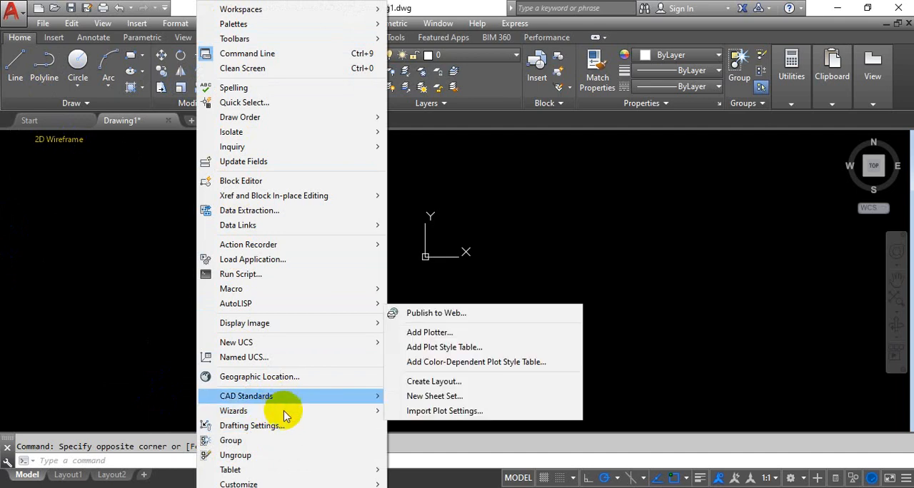
mouse_move(298, 484)
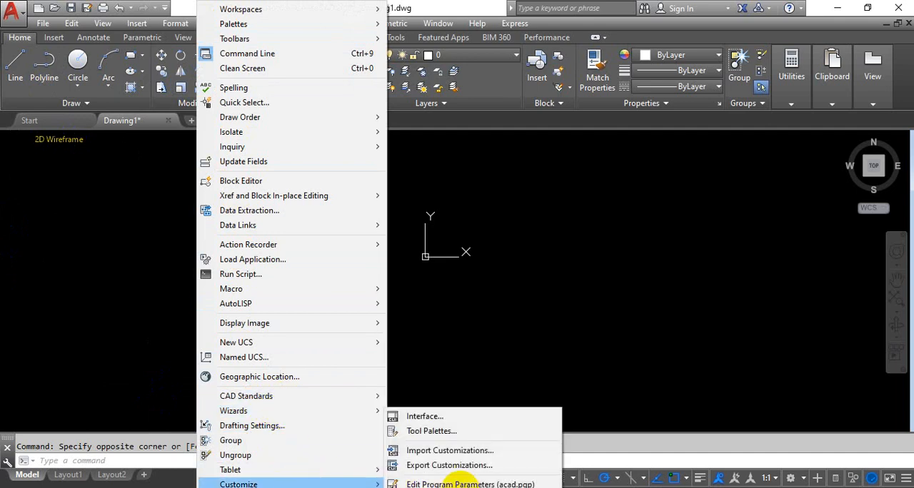
click(468, 484)
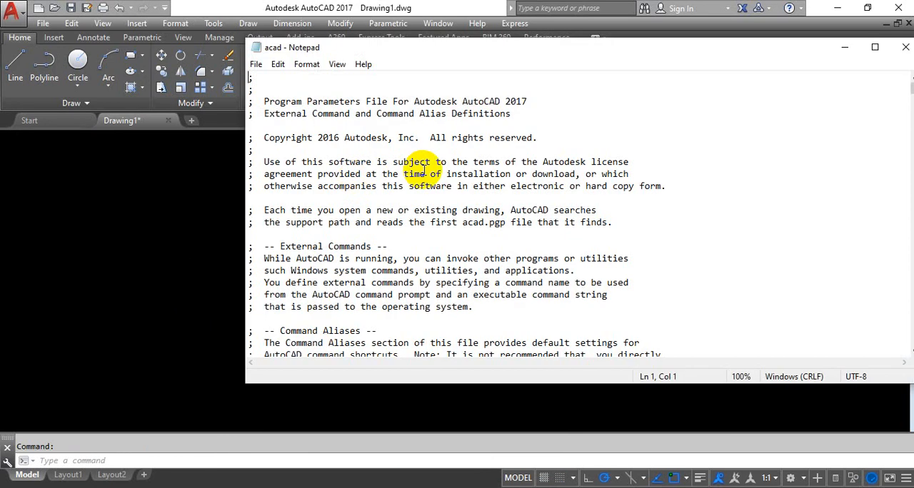
scroll(407, 228, down, 12)
scroll(437, 222, down, 20)
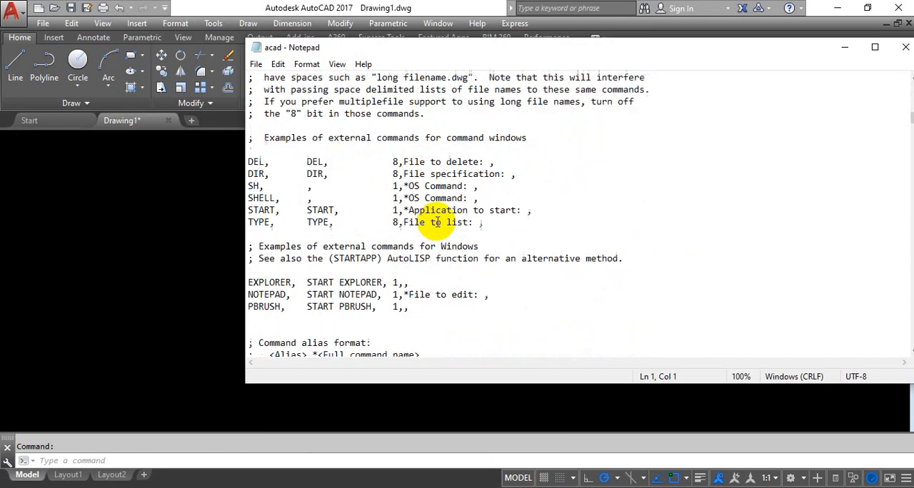
scroll(428, 221, down, 4)
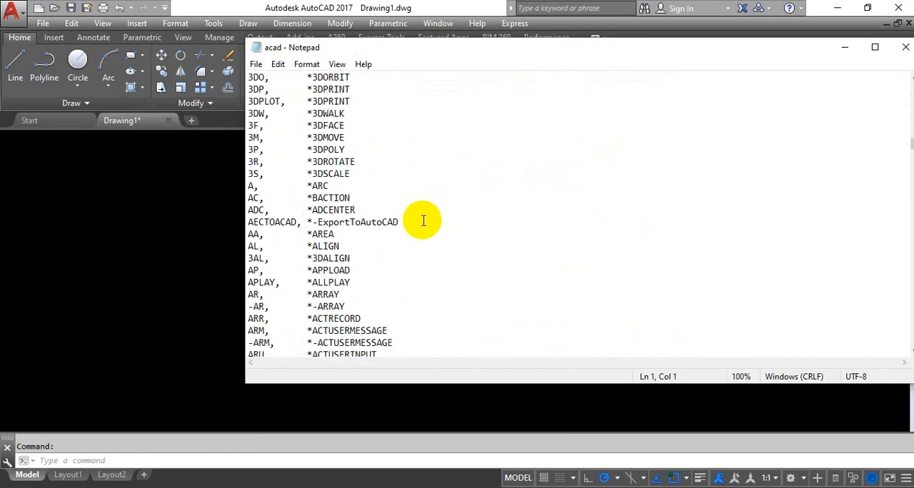
scroll(252, 143, up, 3)
scroll(281, 153, down, 17)
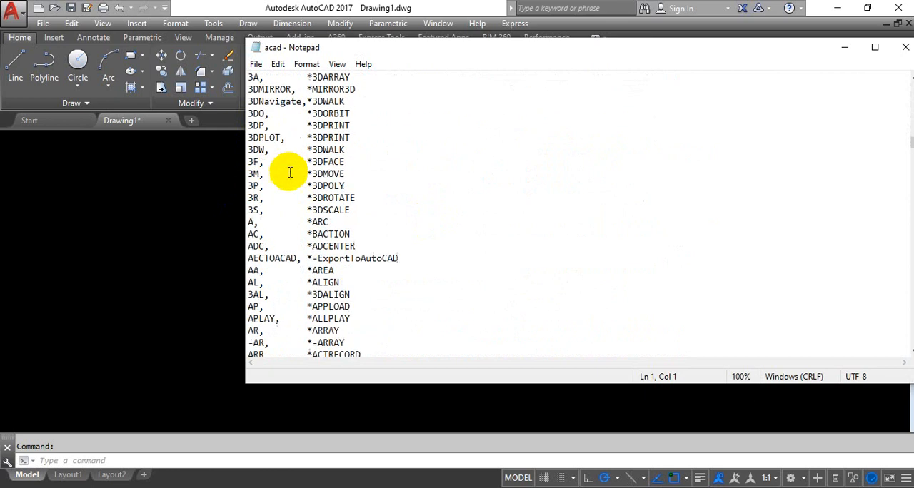
scroll(332, 312, down, 20)
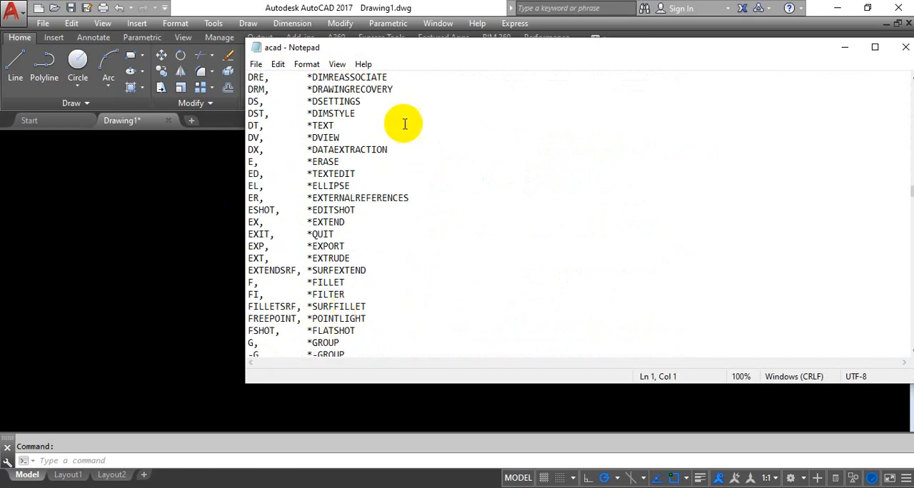
click(904, 50)
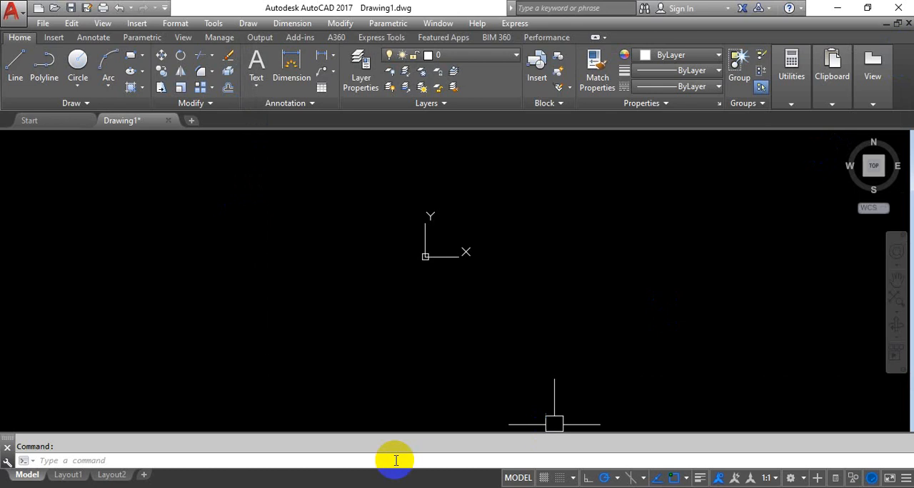
Step: Open the drafting settings with the DS command and review the snap and grid, polar tracking, object snap, dynamic input and quick properties options
click(373, 459)
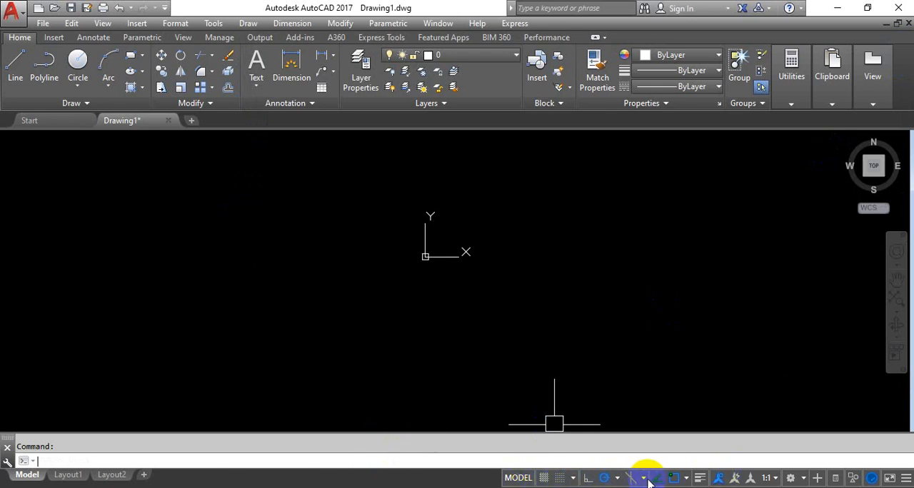
click(309, 350)
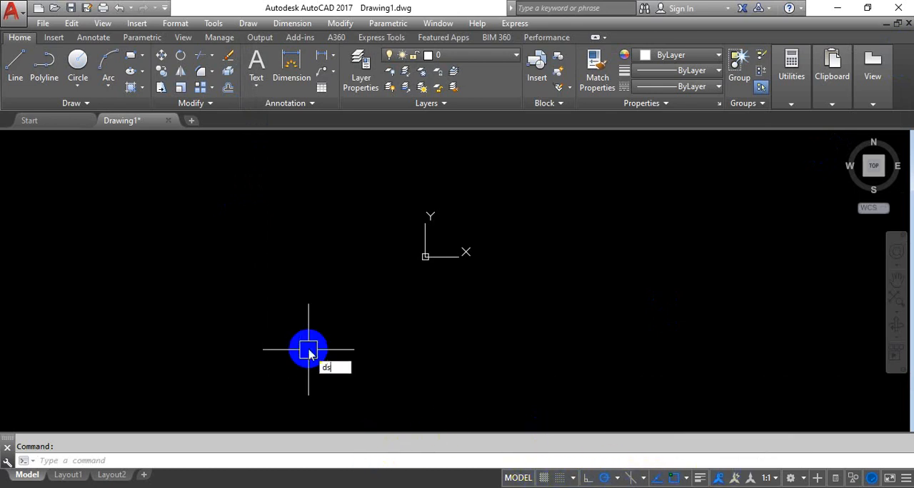
text(DS)
key(Return)
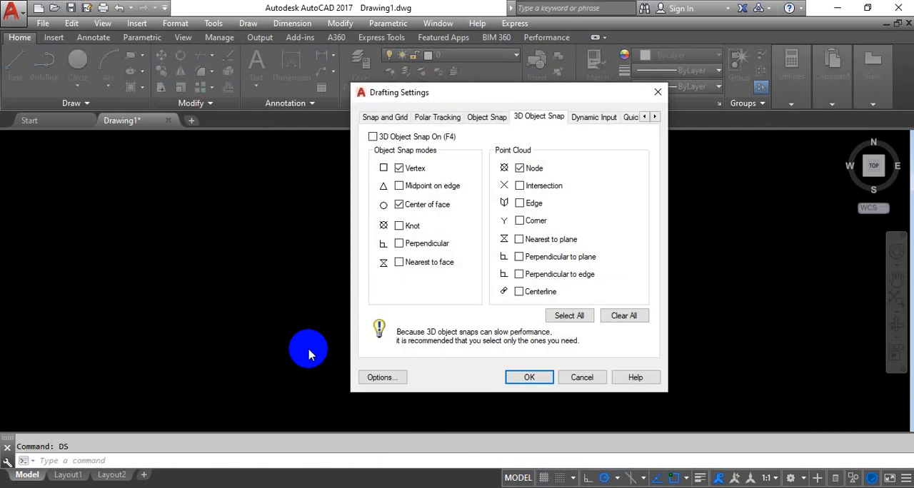
click(389, 120)
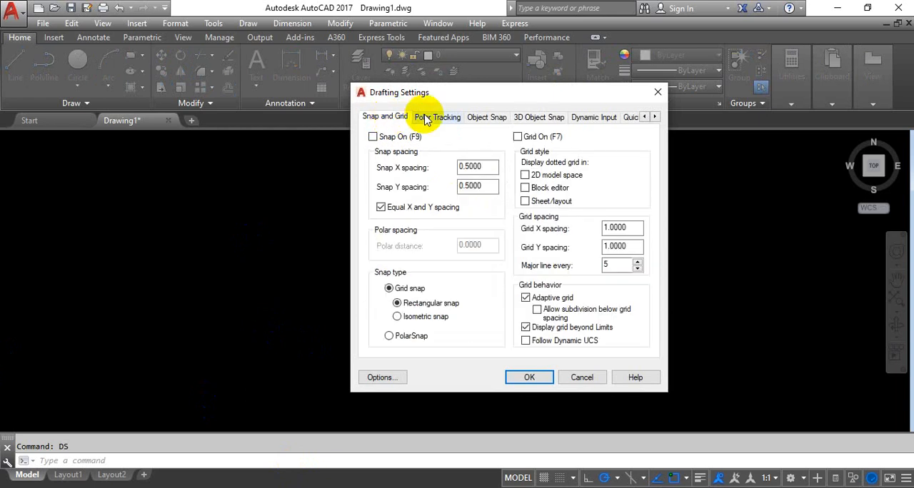
click(426, 119)
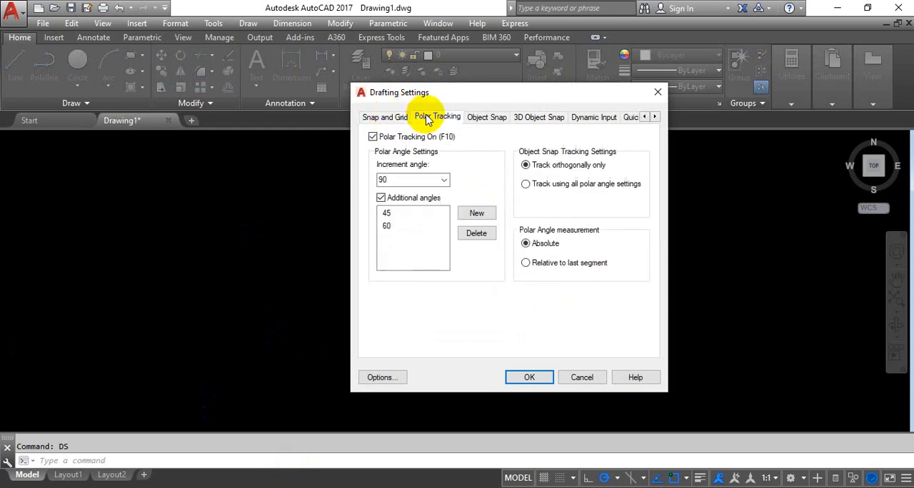
click(492, 121)
click(528, 118)
click(590, 122)
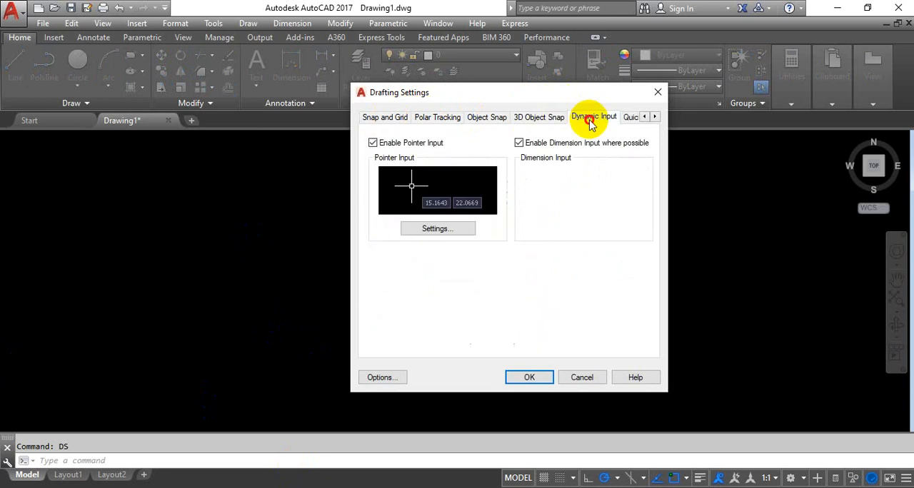
click(630, 117)
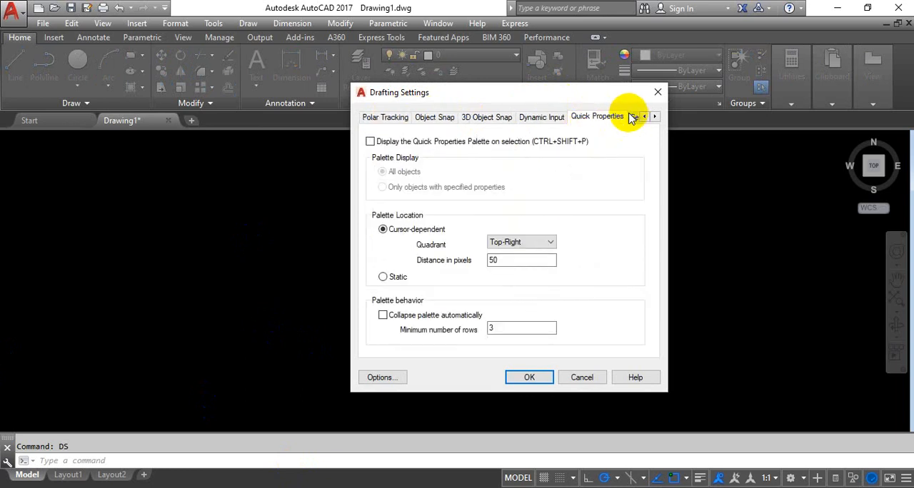
click(427, 117)
click(389, 119)
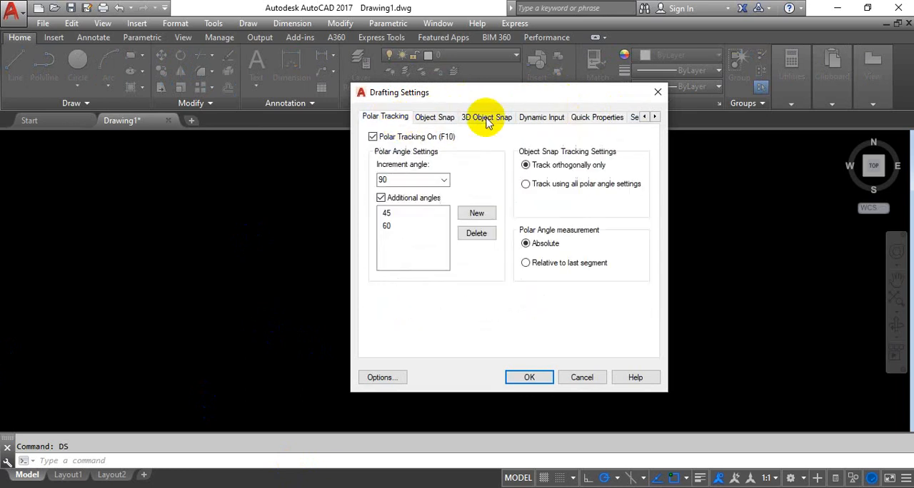
Step: Turn on the grid in the snap and grid settings and apply the drafting settings
click(644, 117)
click(381, 117)
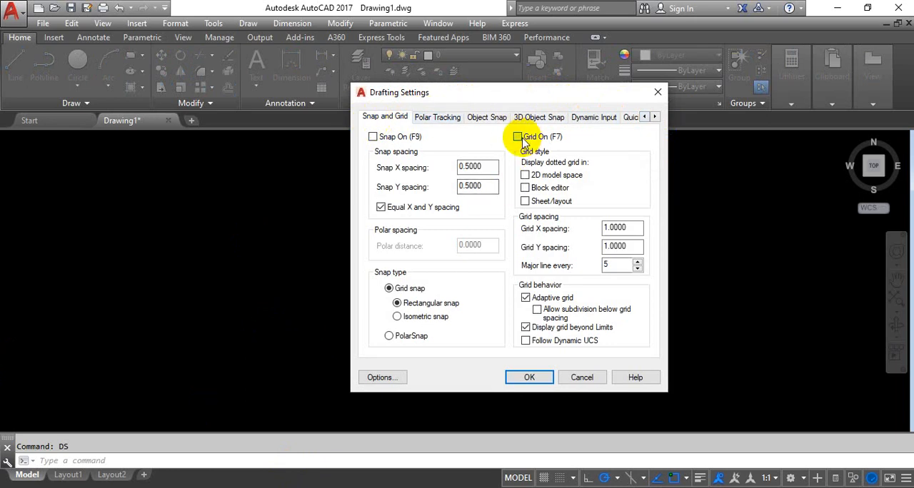
click(527, 378)
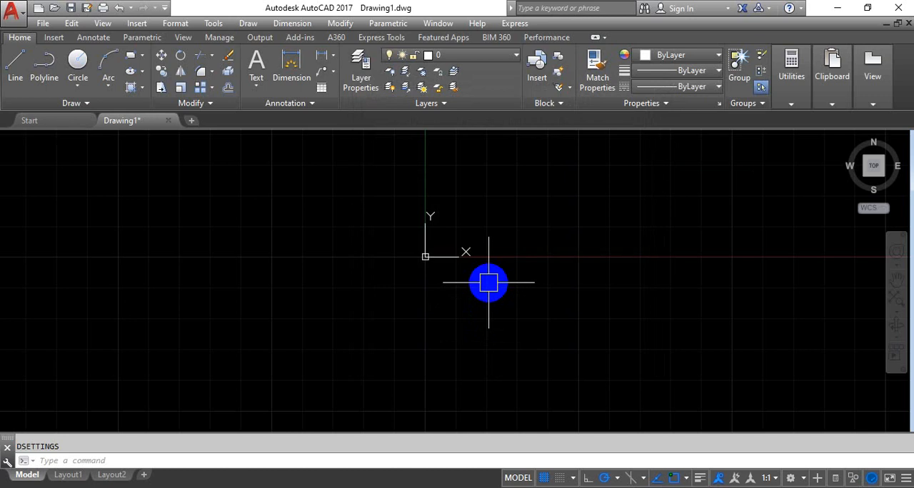
Step: Toggle the drawing grid off and back on
key(F7)
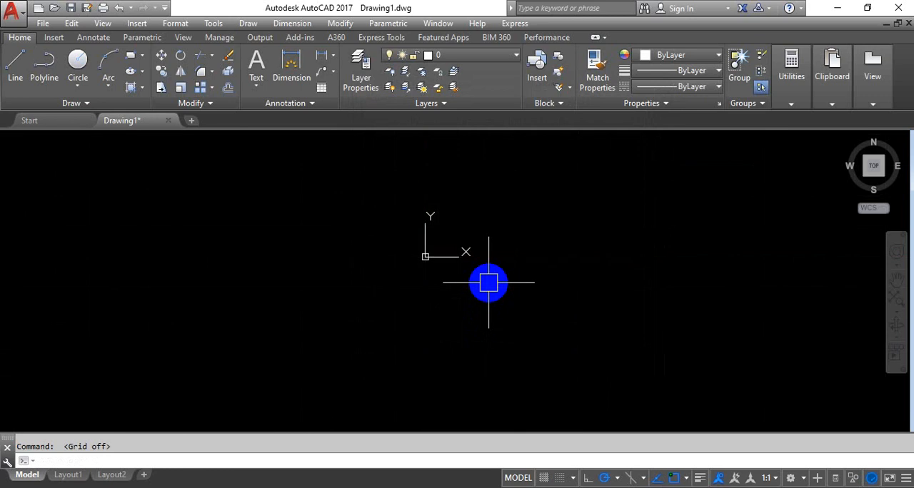
key(F7)
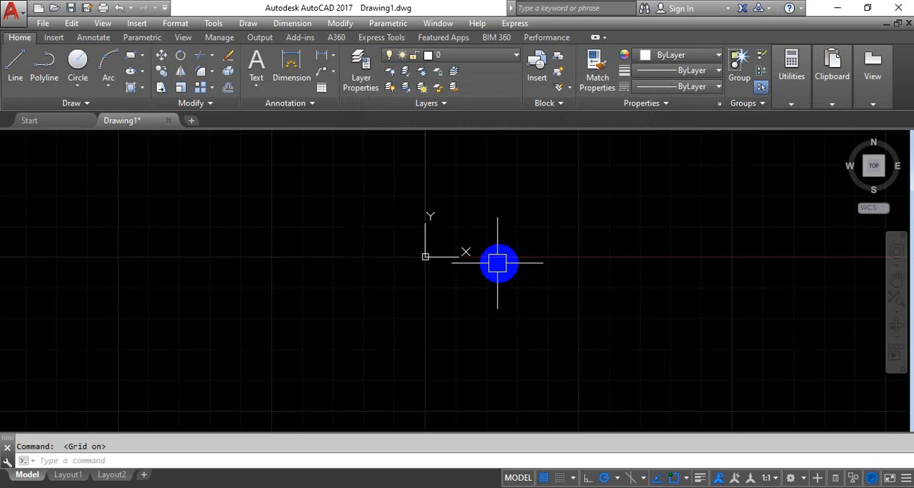
scroll(500, 304, up, 2)
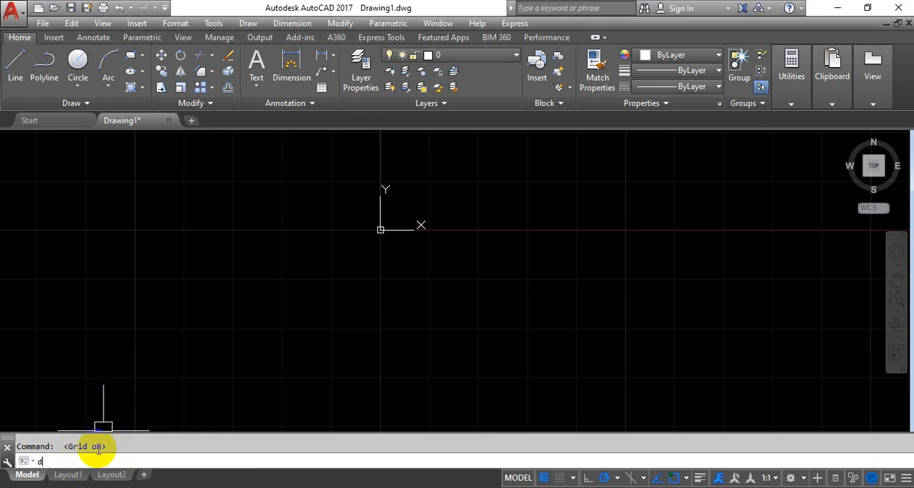
Step: Open the Dimension Style Manager with the D command, view the available dimension styles, and close it
key(Return)
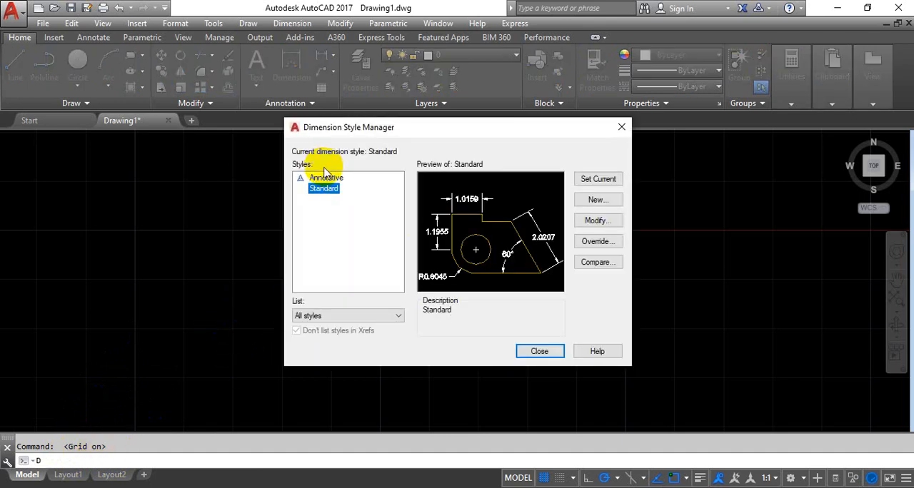
click(530, 350)
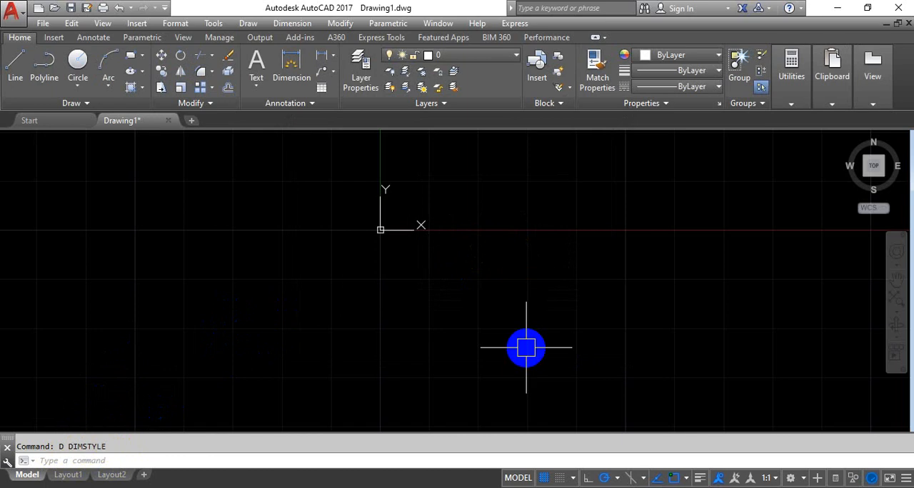
Step: Turn on snap in the snap and grid drafting settings and apply the change
text(ds)
key(Return)
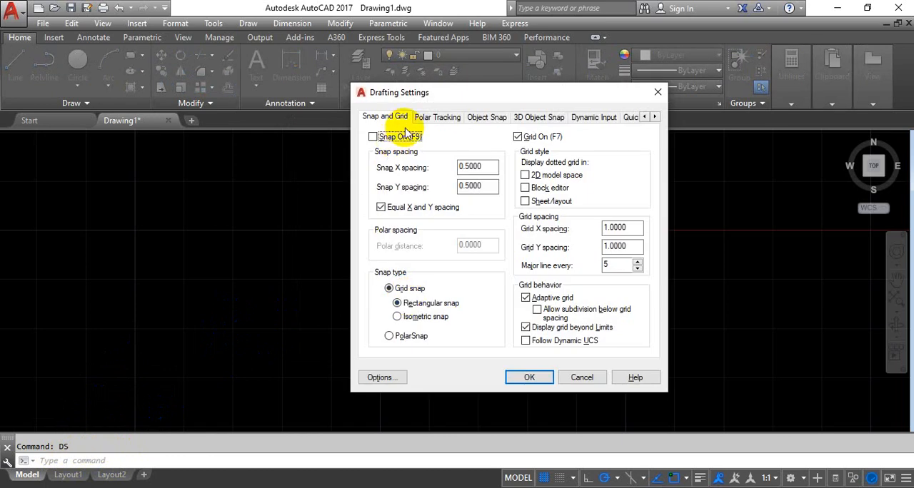
click(372, 137)
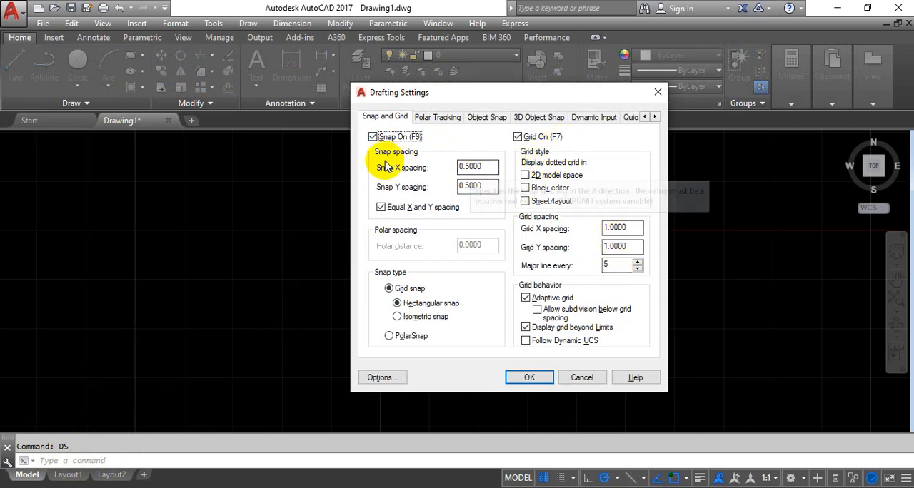
click(528, 377)
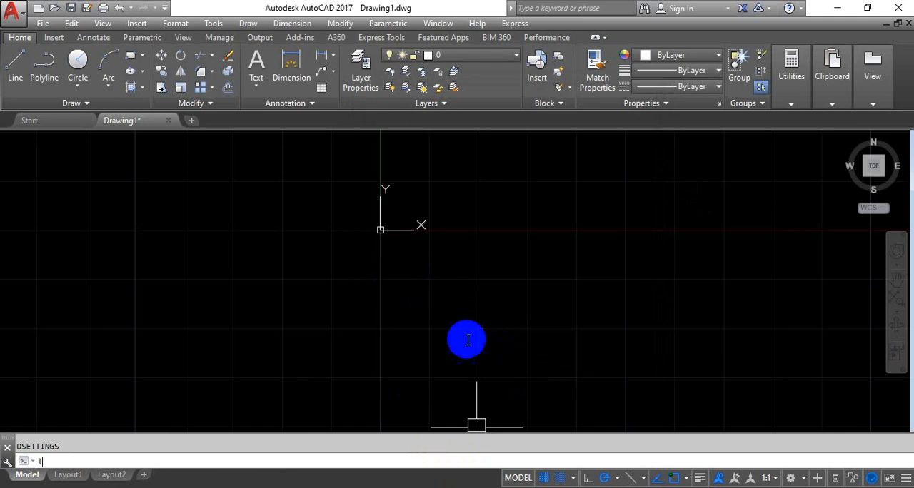
Step: Draw an open chain of horizontal, vertical and diagonal lines below the X axis on the 0.5-unit snap points, starting at 1,-1
middle_drag(449, 324, 399, 335)
key(Return)
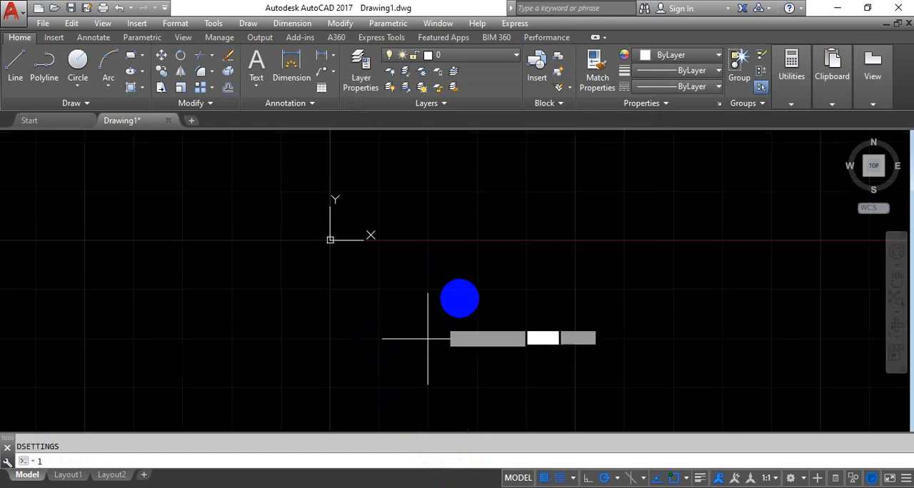
scroll(386, 302, up, 4)
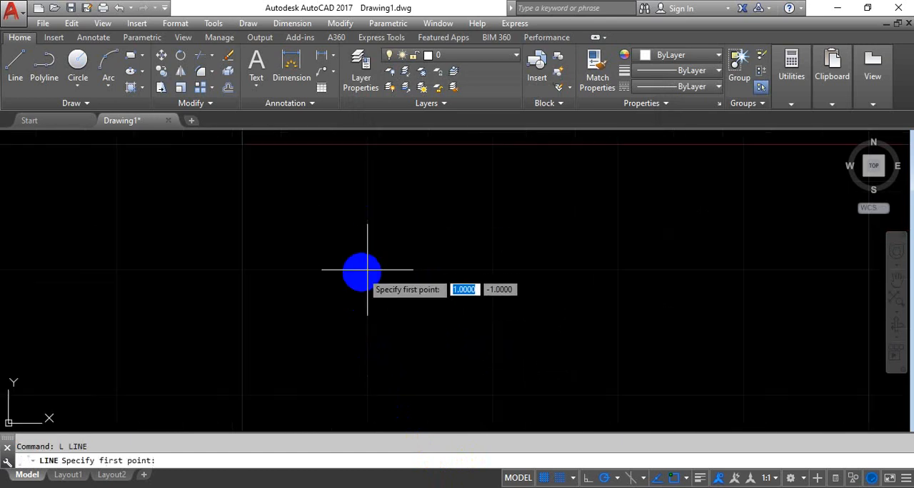
click(430, 270)
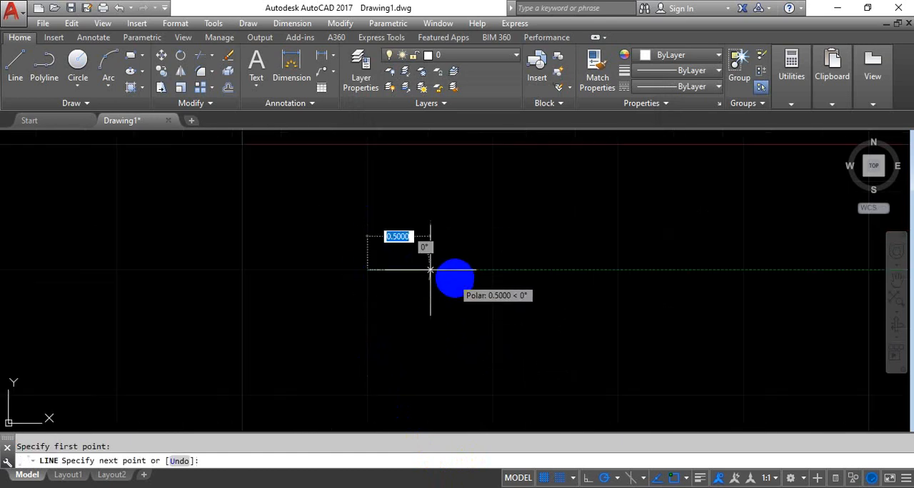
click(492, 270)
click(492, 332)
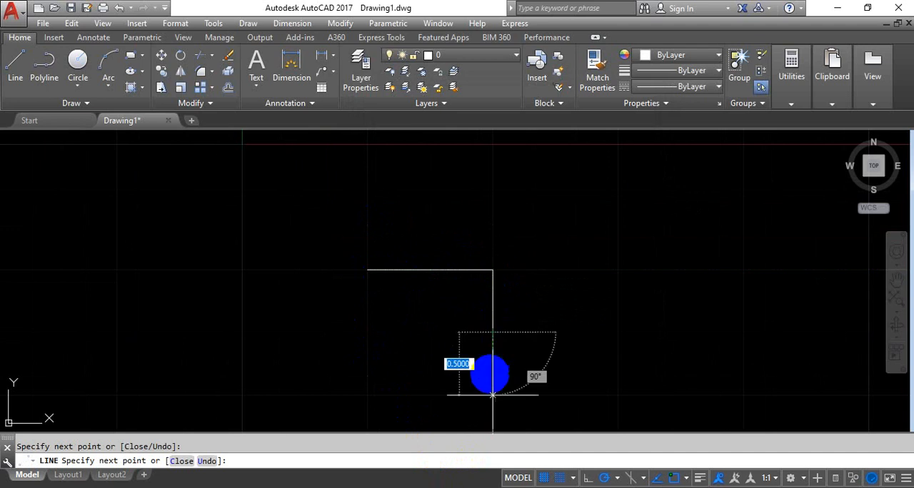
click(490, 378)
click(603, 369)
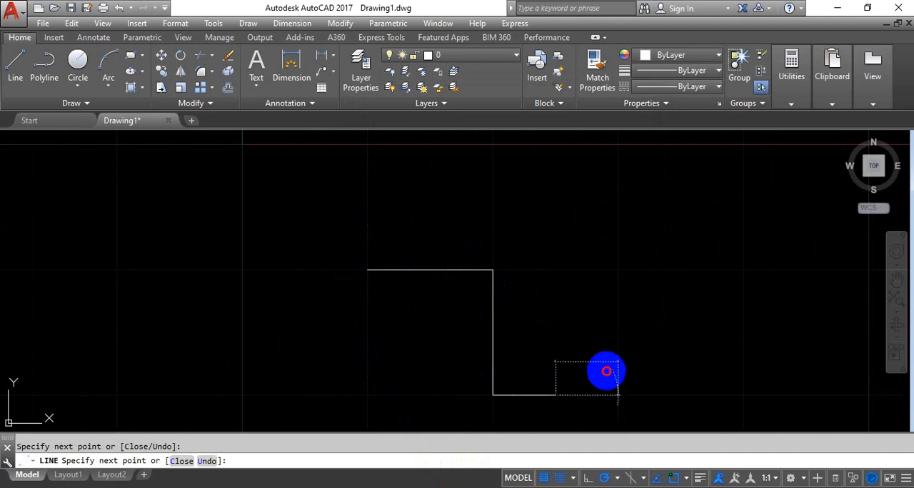
click(617, 332)
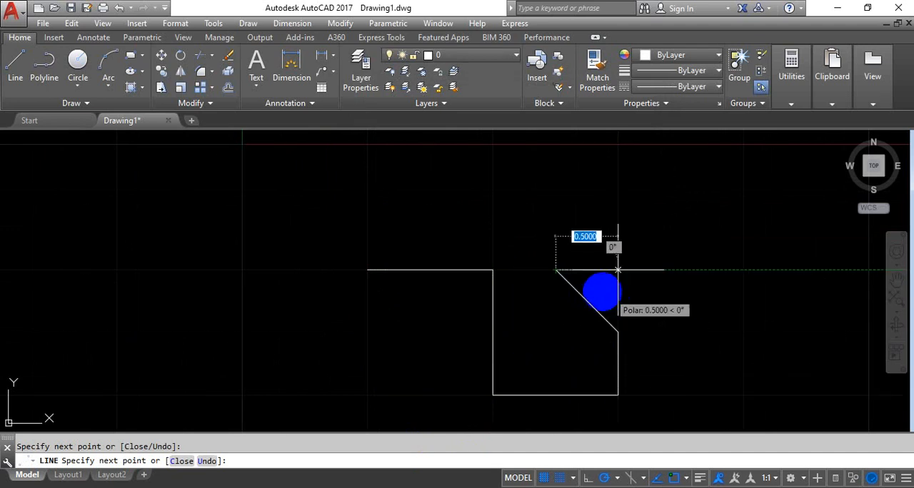
click(556, 269)
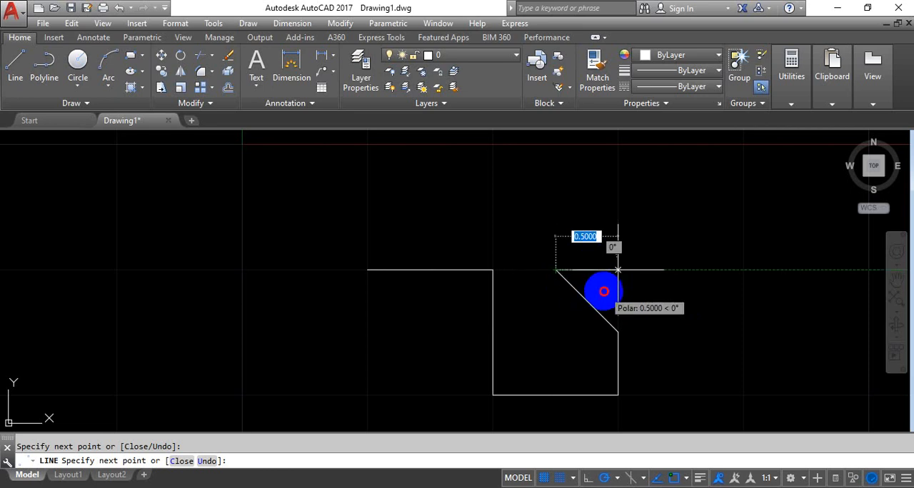
click(680, 270)
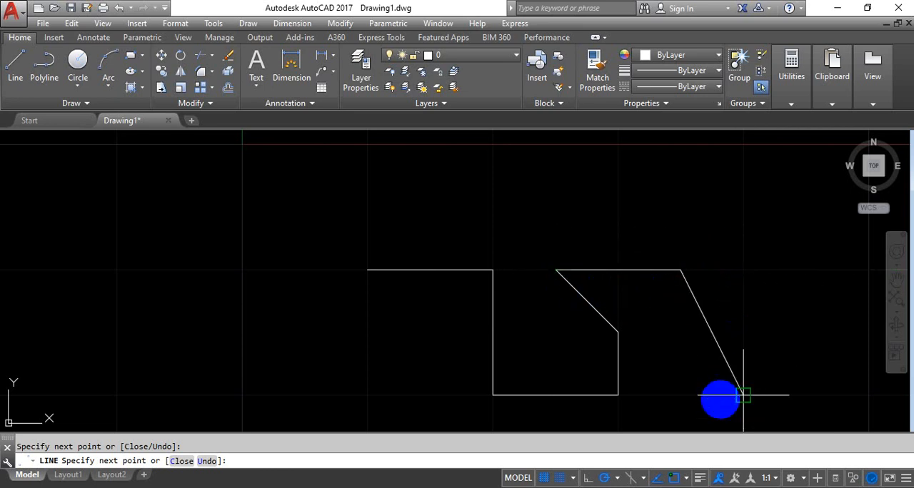
click(742, 395)
middle_drag(617, 331, 428, 257)
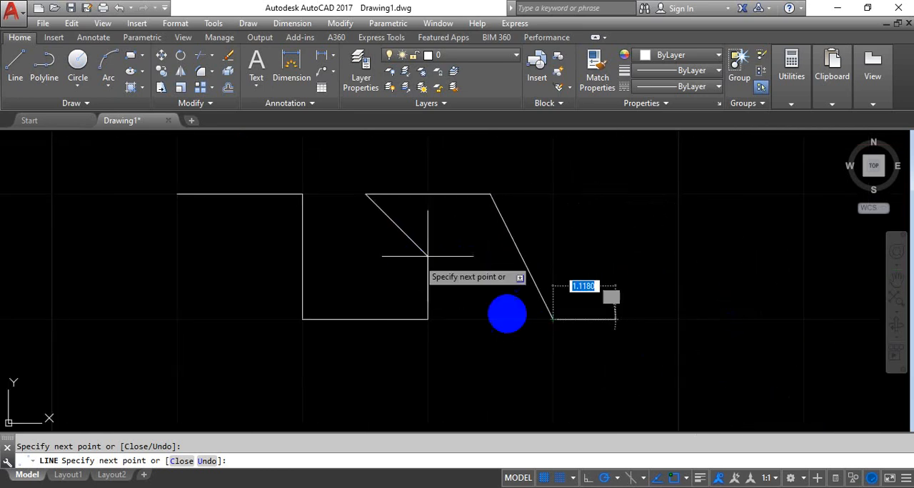
click(616, 319)
key(Escape)
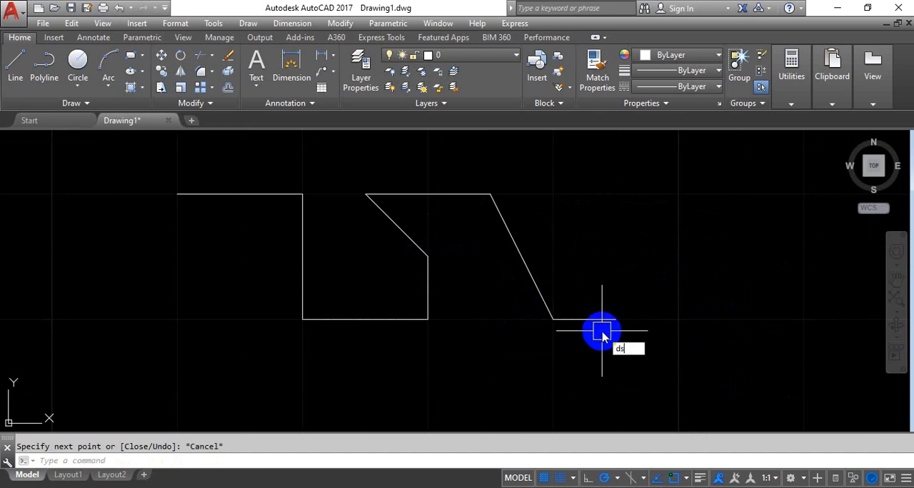
Step: Set the snap X and Y spacing to 1.0000 in the drafting settings and apply them
text(ds)
key(Return)
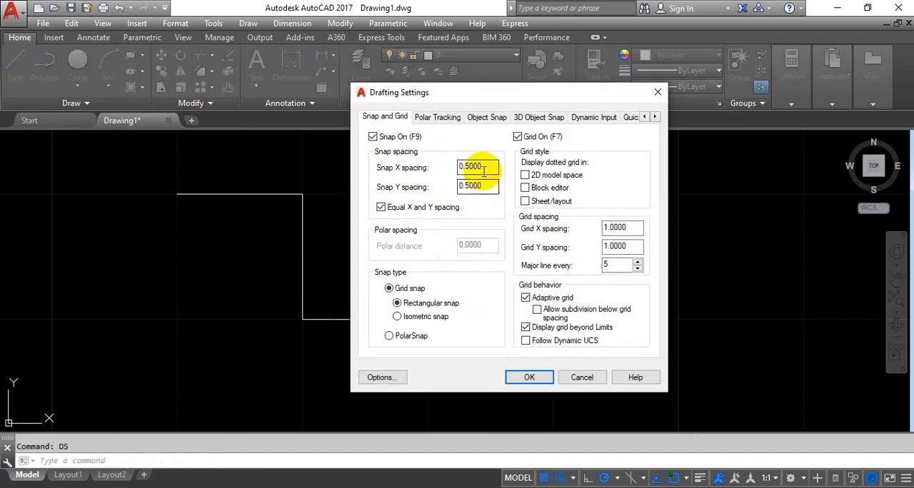
click(437, 170)
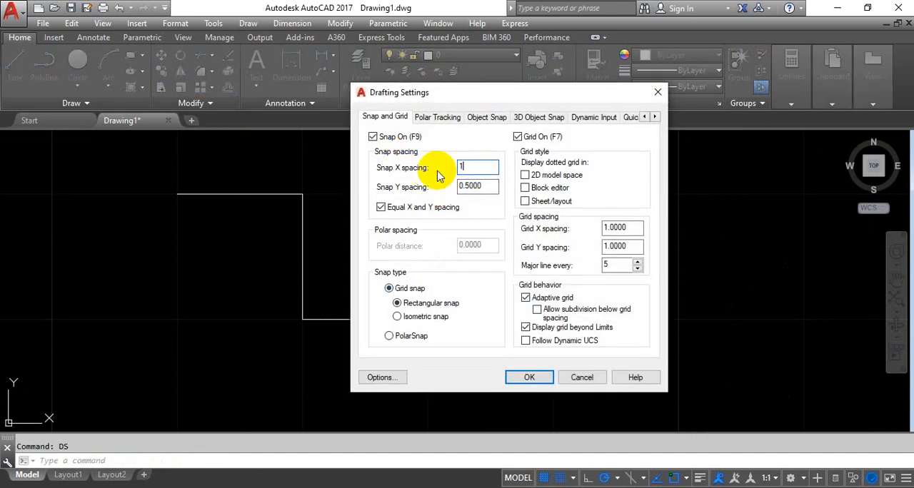
click(530, 376)
Step: Draw a square-wave line chain with three raised steps, 1 unit wide and high, starting at 5,-2 beside the first chain
text(l)
key(Return)
middle_drag(550, 316, 321, 311)
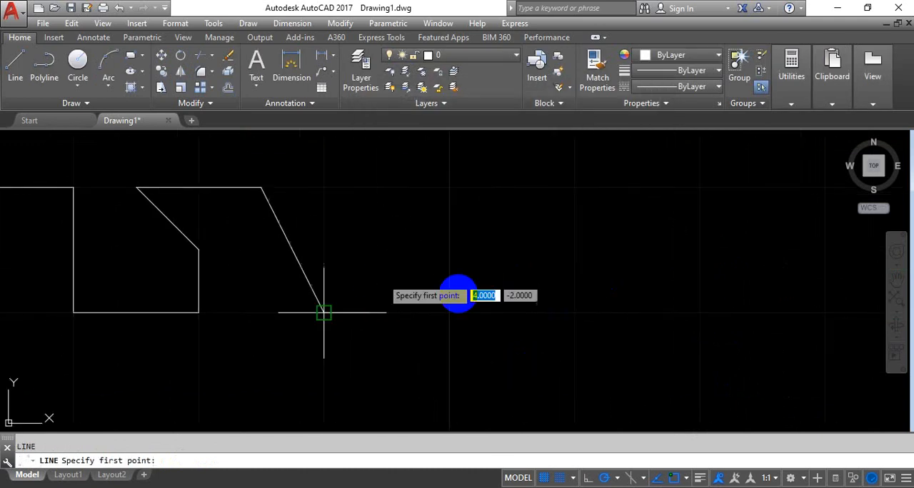
click(449, 312)
click(449, 187)
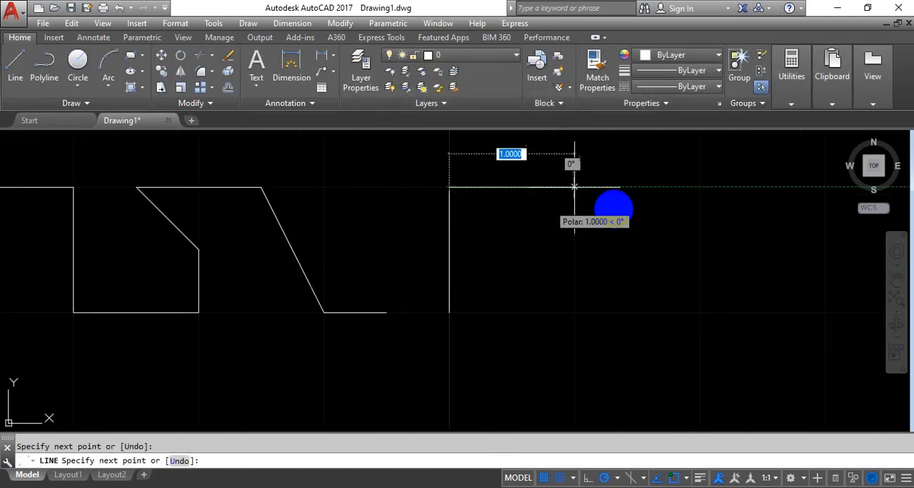
click(574, 187)
click(574, 312)
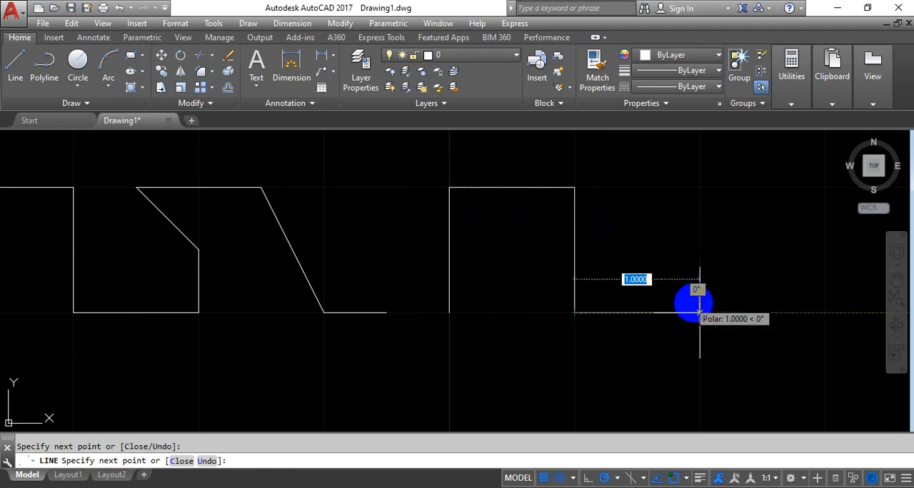
click(700, 312)
click(699, 187)
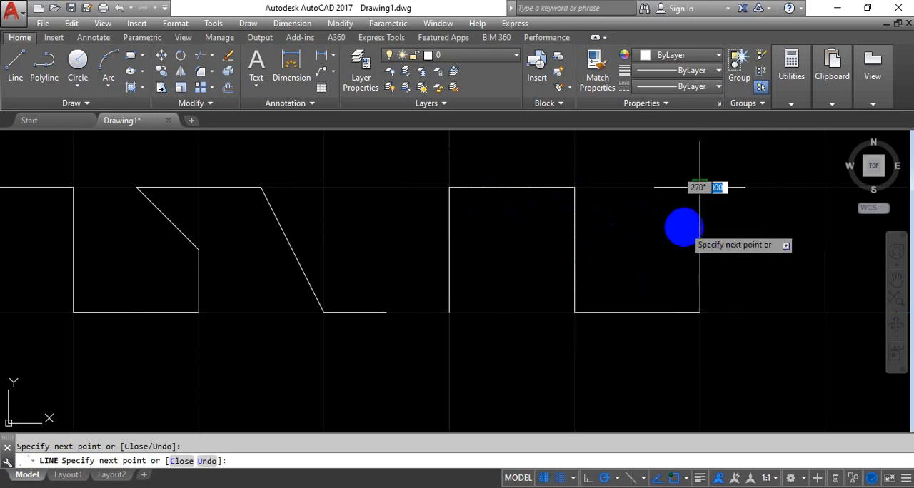
middle_drag(683, 225, 390, 235)
click(532, 196)
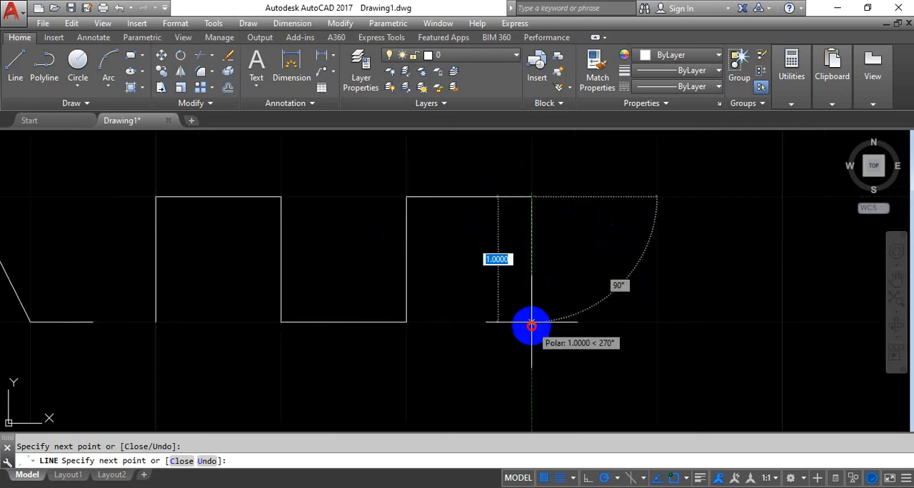
click(532, 322)
click(657, 322)
click(656, 196)
click(782, 196)
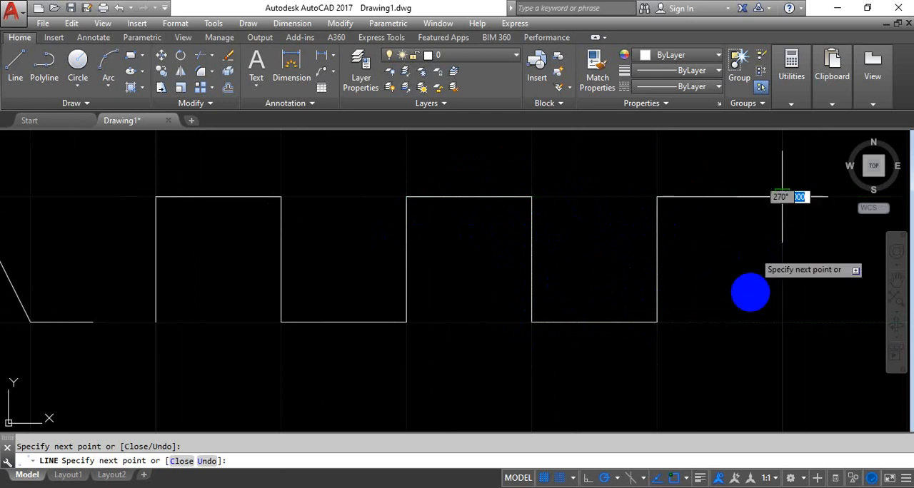
click(782, 322)
right_click(702, 259)
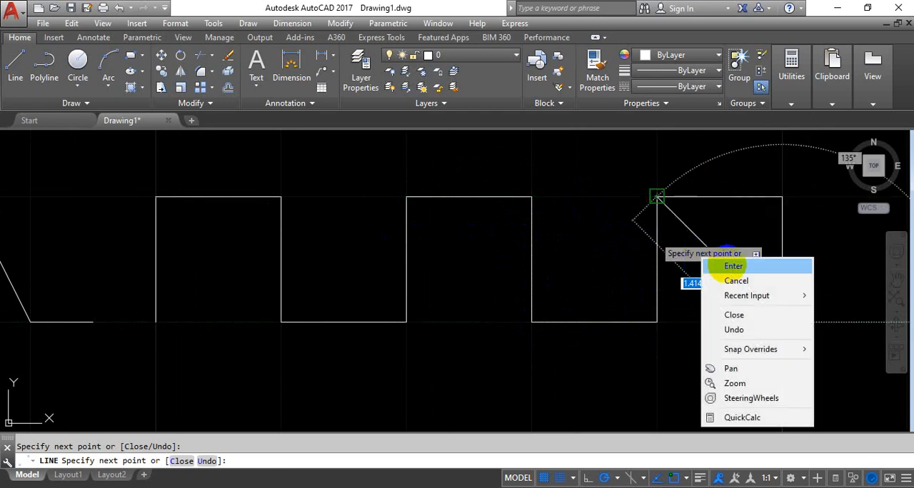
click(733, 266)
Step: Erase all the drawn lines and turn off both the grid display and snap
scroll(373, 224, down, 5)
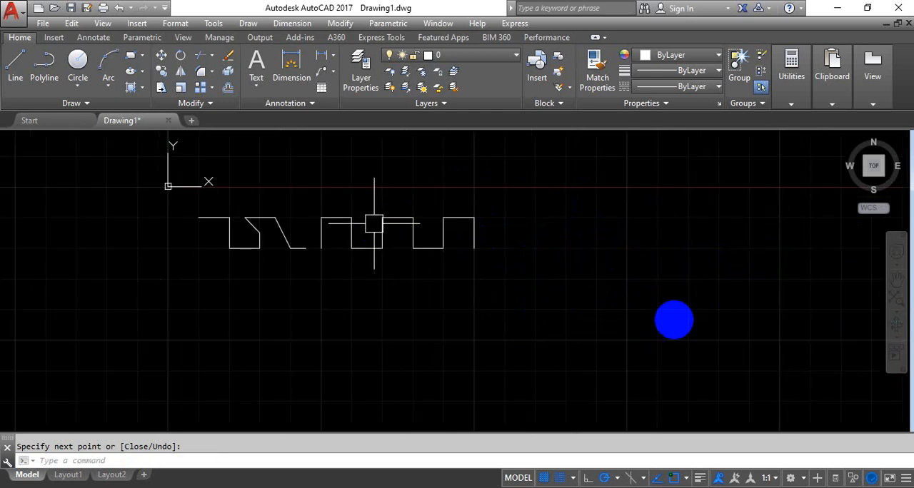
scroll(374, 223, down, 2)
mouse_move(374, 224)
middle_down()
mouse_move(633, 273)
mouse_move(458, 257)
middle_up()
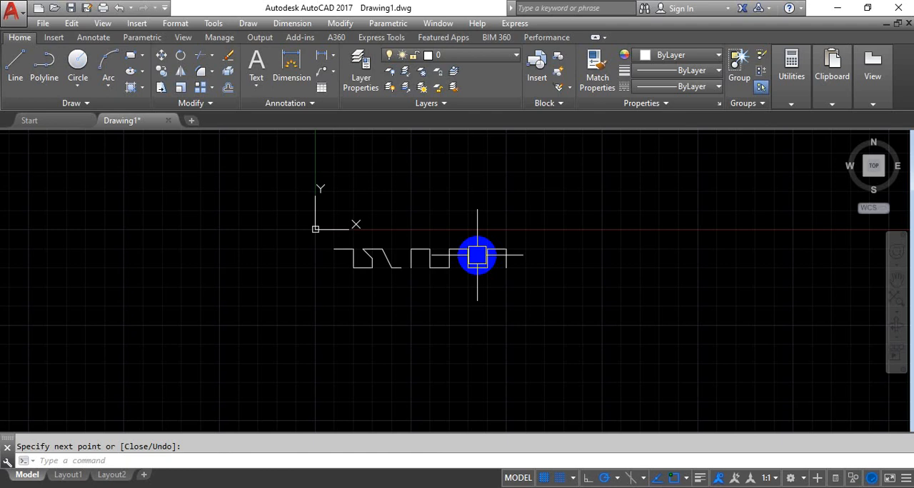
click(554, 218)
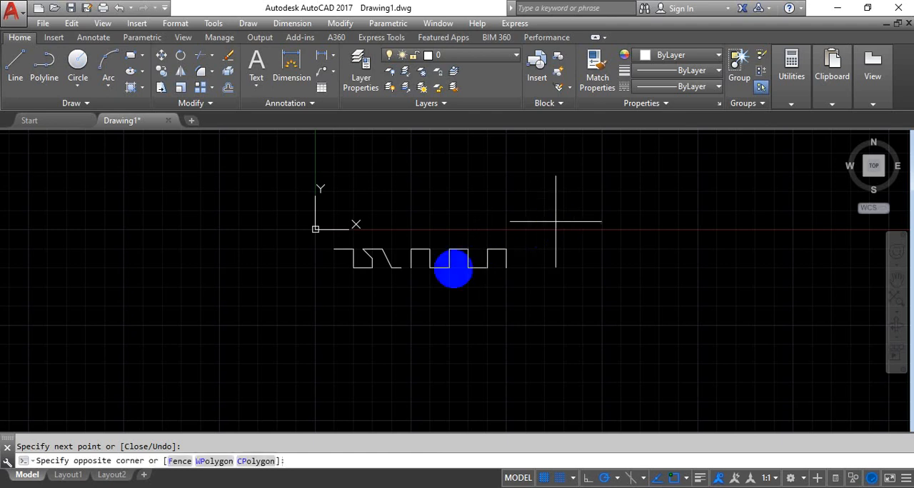
click(267, 335)
key(Delete)
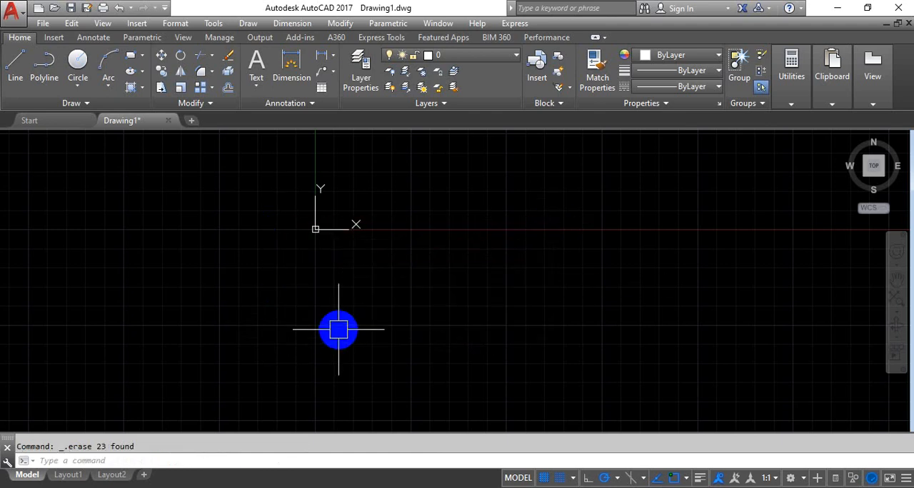
key(F7)
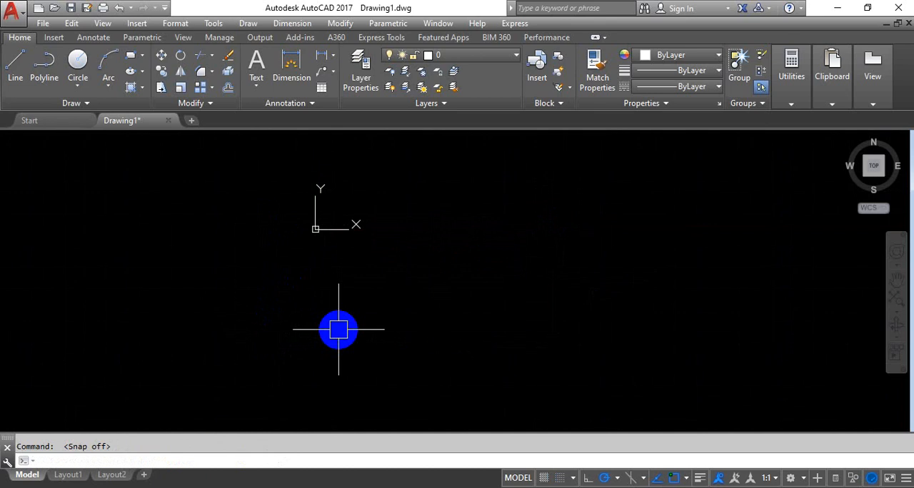
Step: Review the polar tracking options in the drafting settings and close them without changes
text(DS)
key(Return)
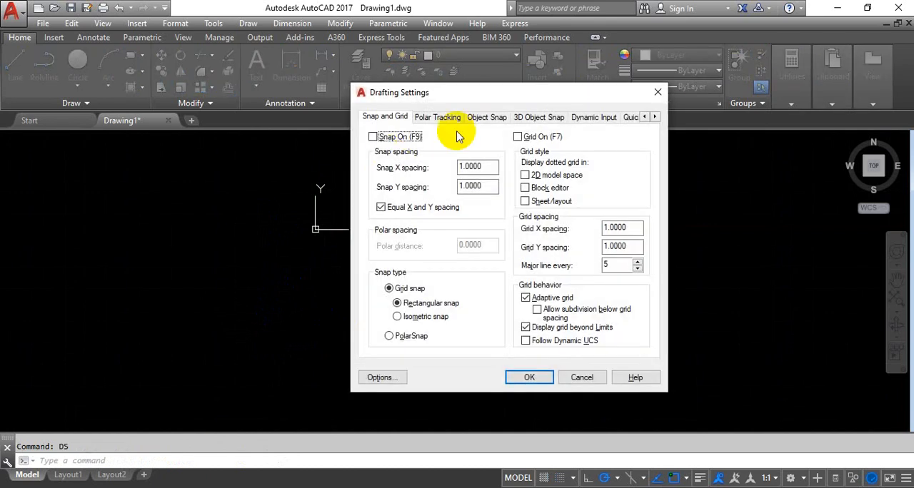
click(438, 117)
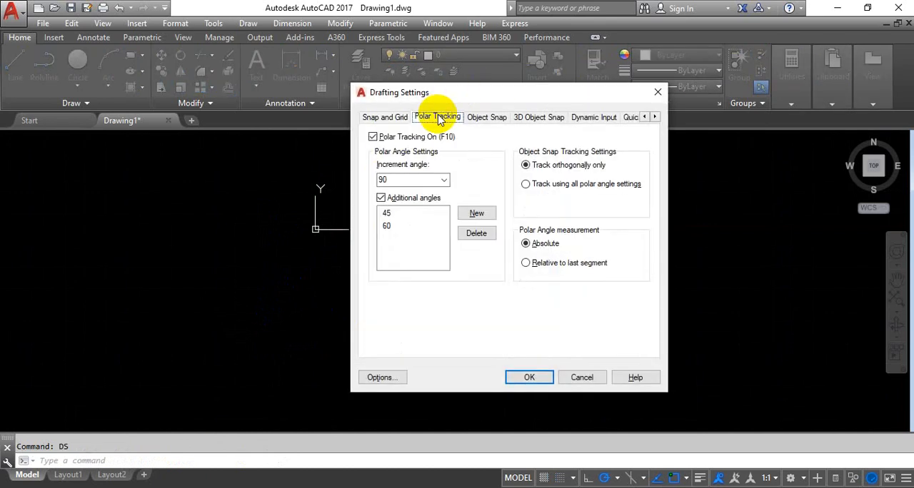
click(655, 93)
Step: Try polar tracking at 45° on a new line, toggling it off and on, and cancel the line
click(15, 64)
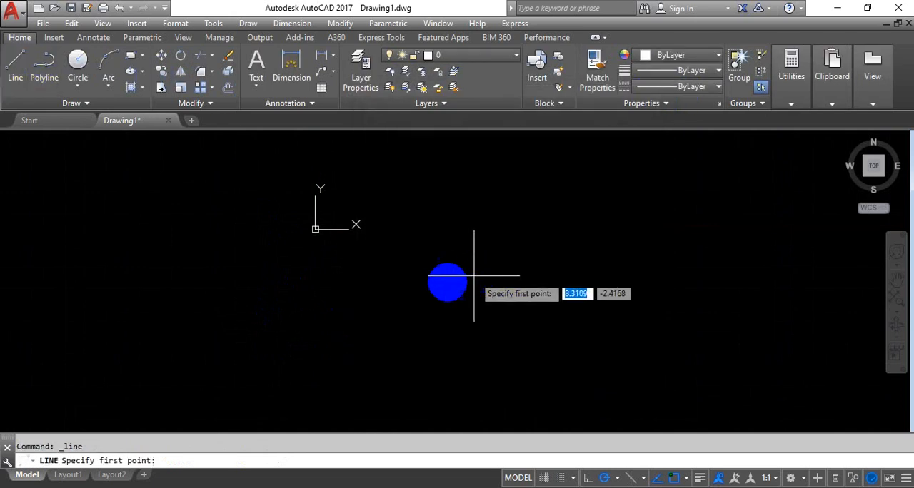
click(392, 333)
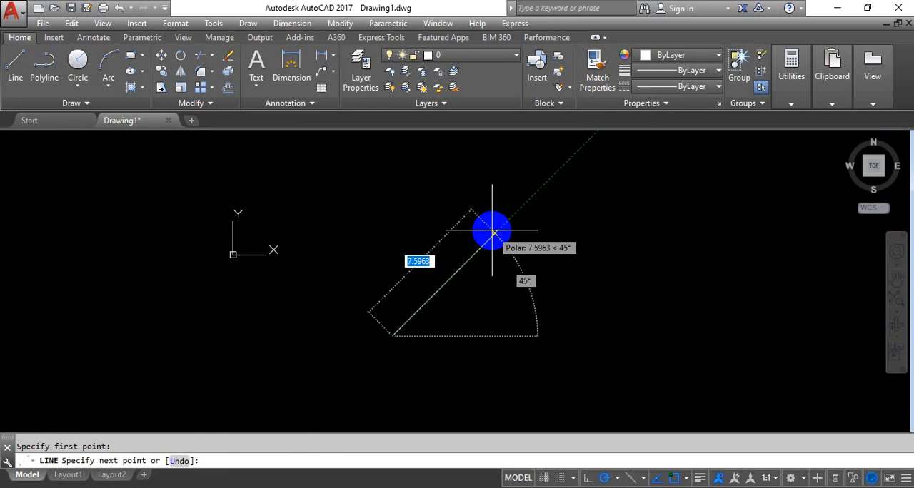
key(F10)
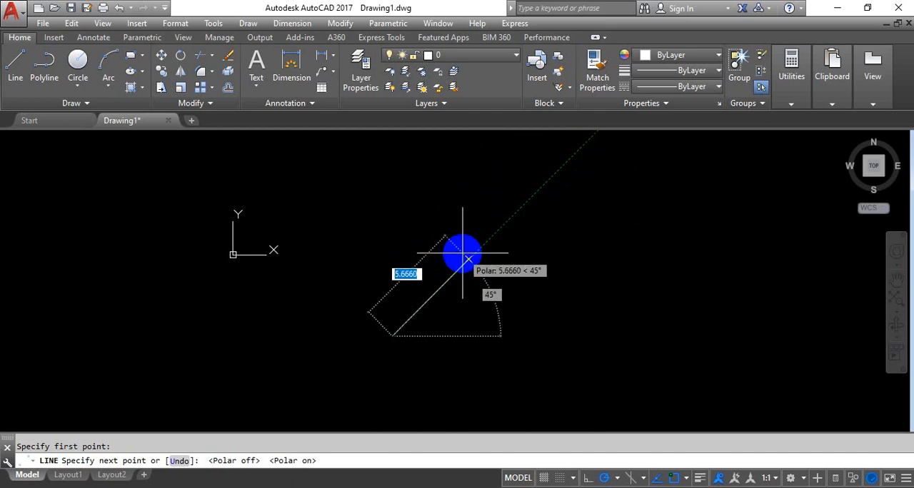
key(Escape)
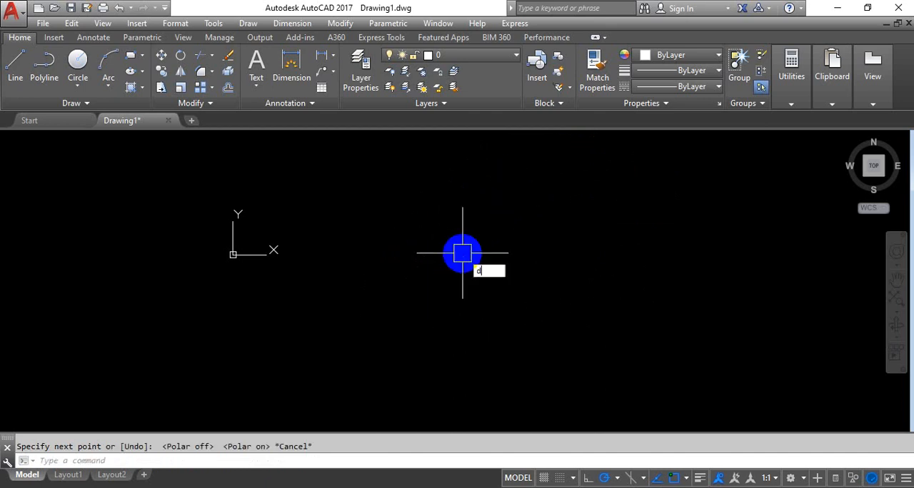
Step: Add 85 to the additional polar tracking angles in the drafting settings and apply the change
text(ds)
key(Return)
click(442, 118)
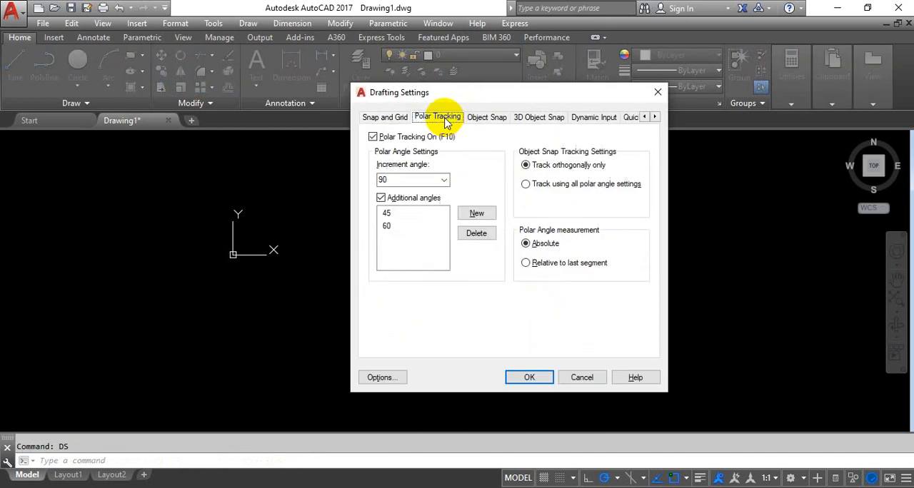
click(477, 214)
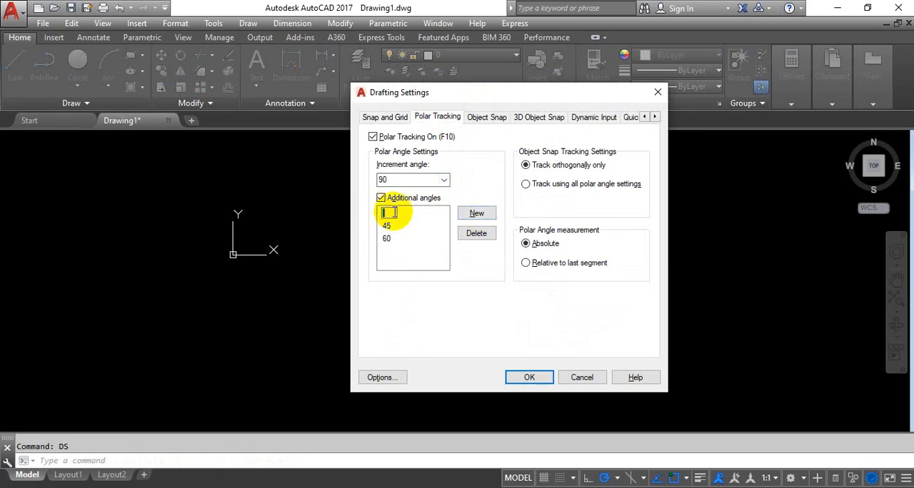
text(8)
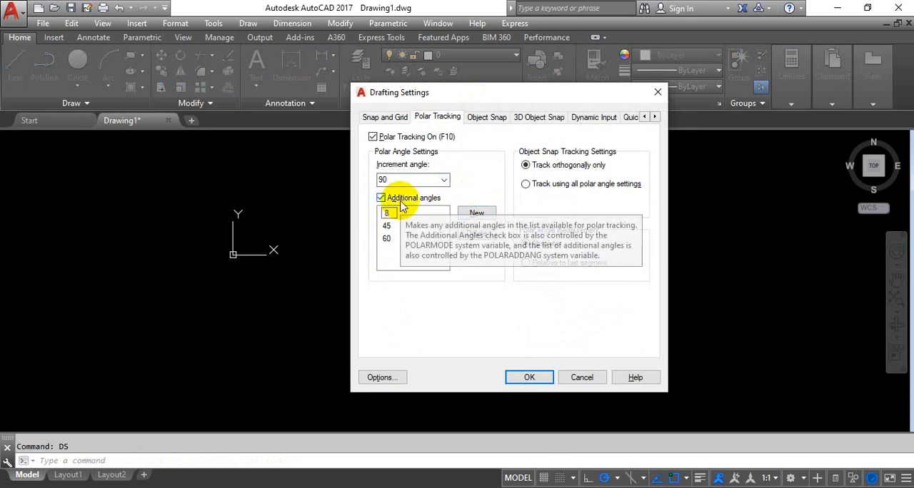
text(5)
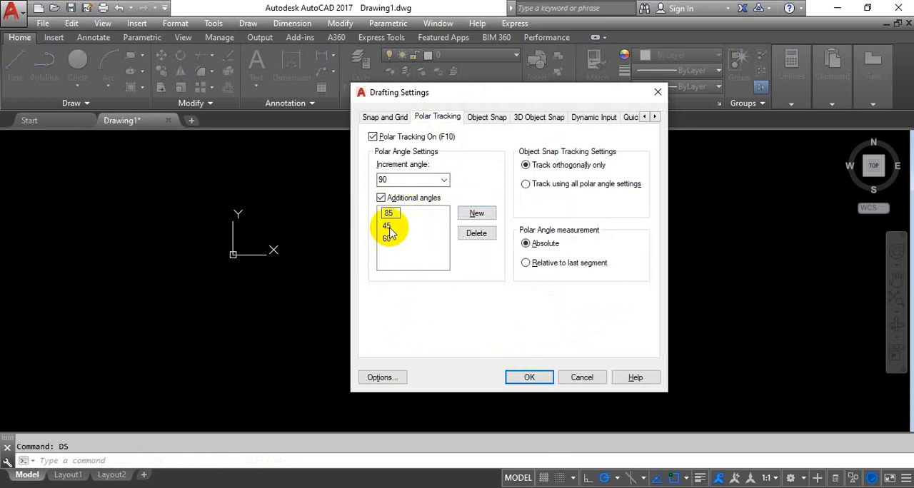
click(528, 376)
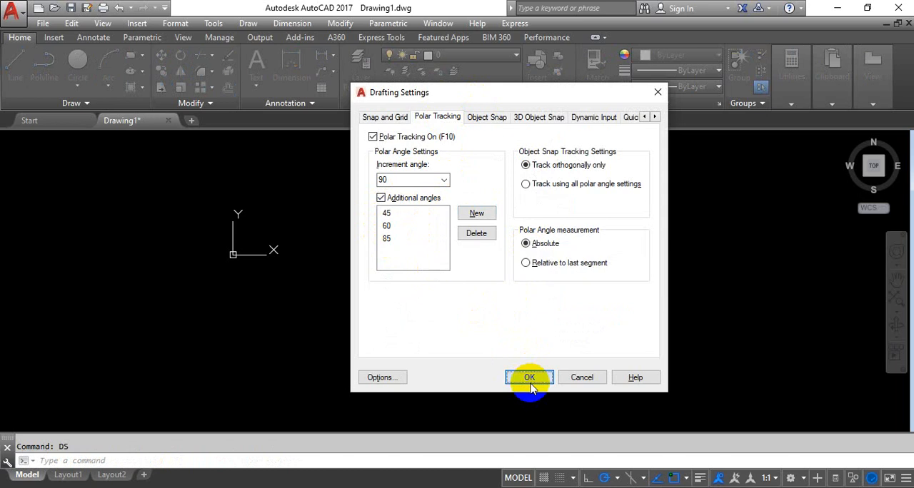
Step: Draw a test line about 6.4 units long at 45° with polar tracking and erase it
text(l)
key(Return)
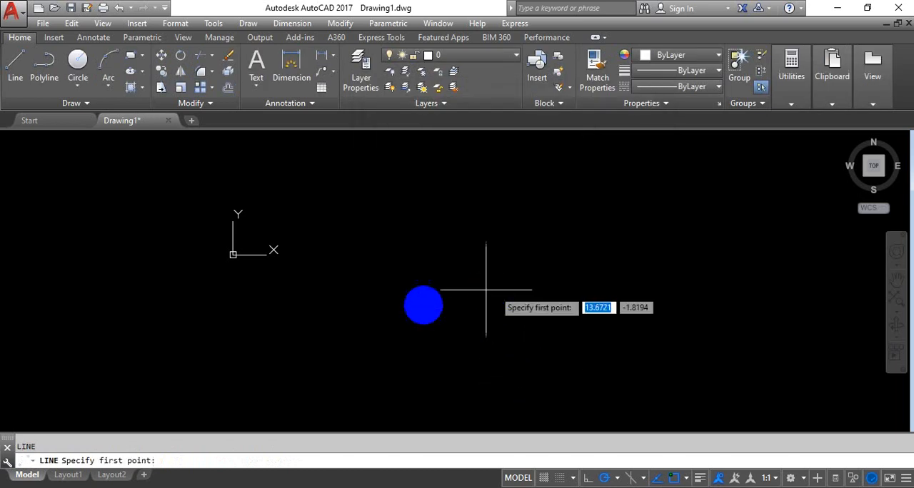
click(401, 320)
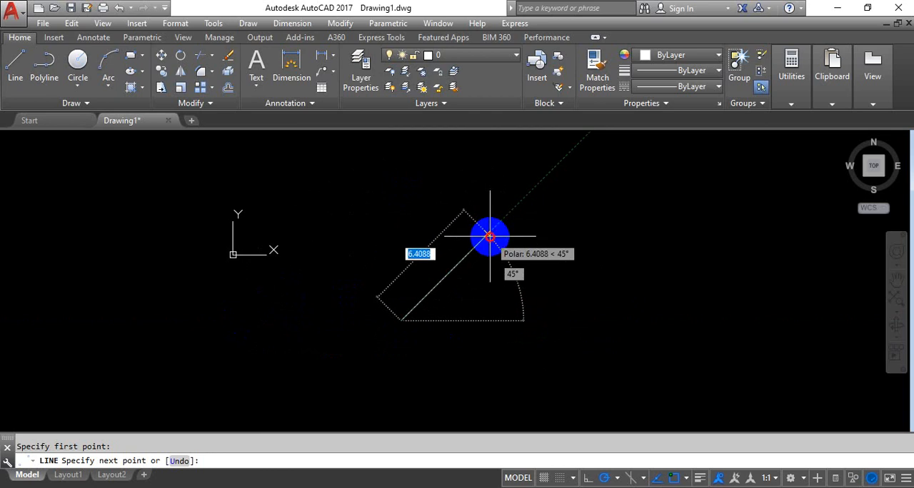
click(490, 236)
key(Return)
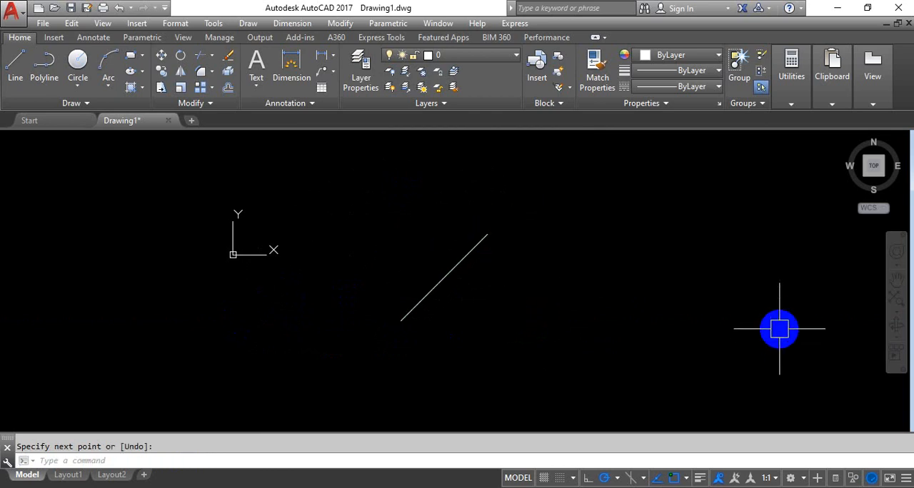
click(443, 275)
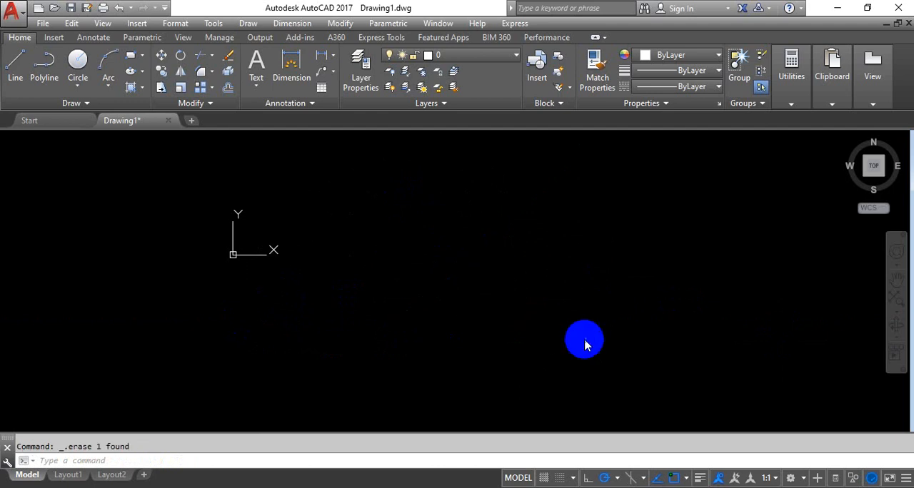
Step: Enable all object snap modes in the drafting settings and apply them
text(DS)
key(Return)
click(499, 121)
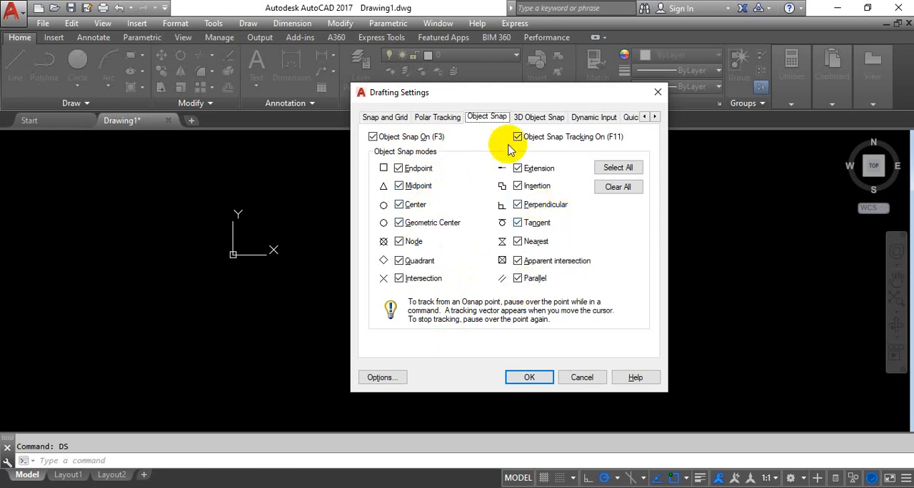
click(616, 171)
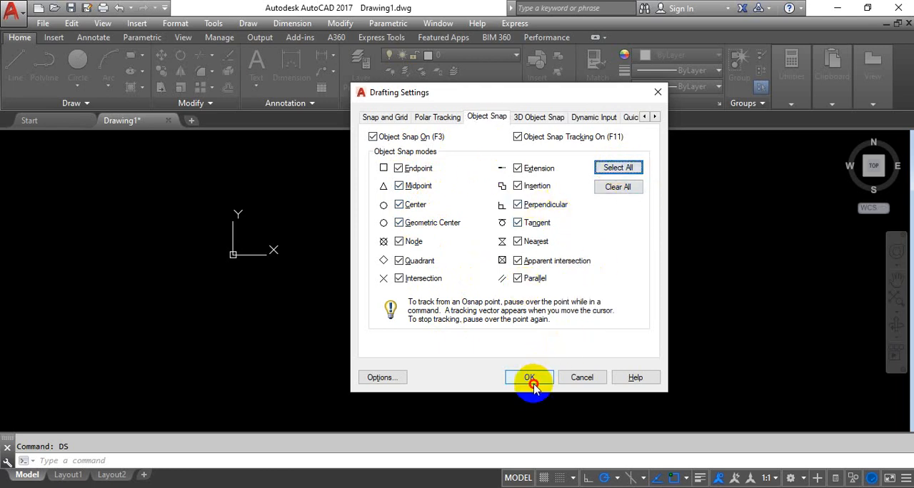
click(529, 378)
Step: Draw a chain of two lines, one rising steeply to a peak and one sloping down from it
text(l)
key(Return)
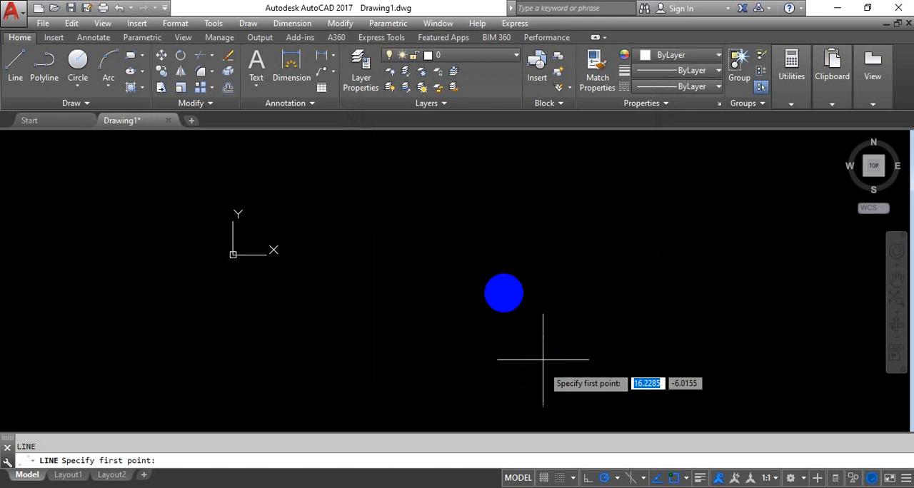
click(353, 361)
click(423, 244)
click(597, 326)
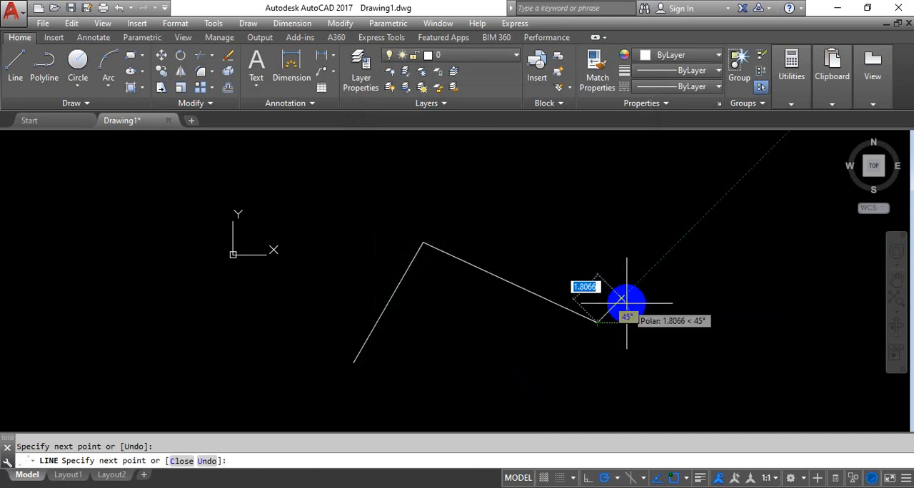
key(Return)
key(Return)
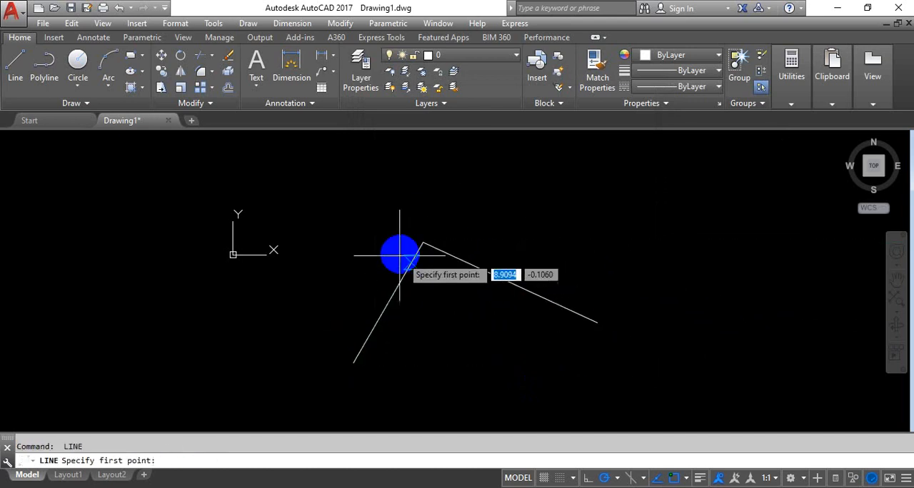
Step: Draw two lines from the sloping line's midpoint up to a free point and down to that line's lower endpoint
click(509, 284)
click(604, 189)
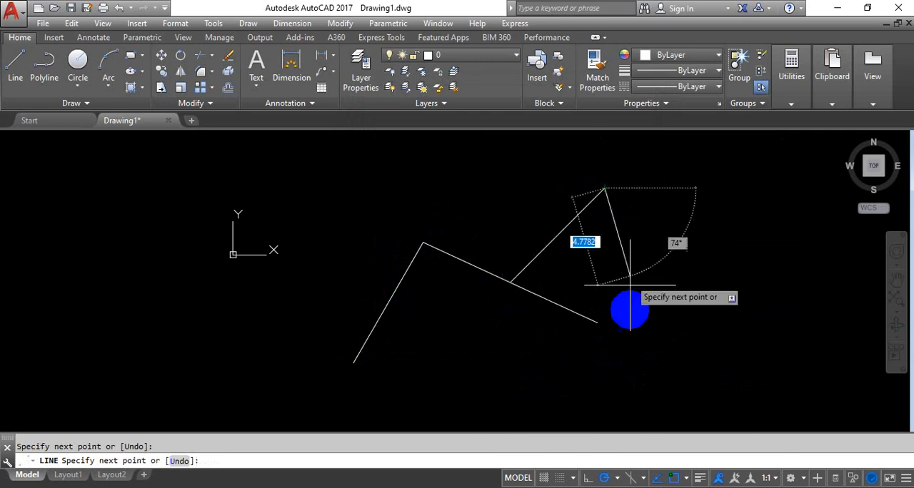
click(596, 323)
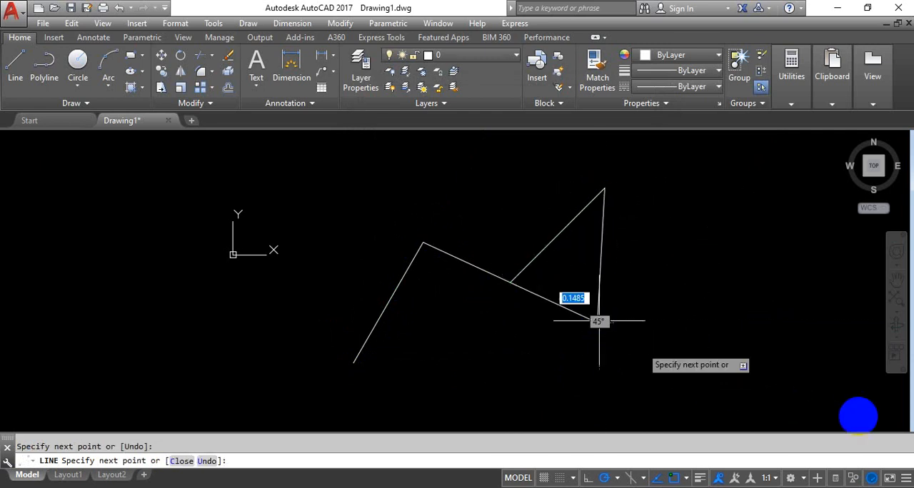
key(Return)
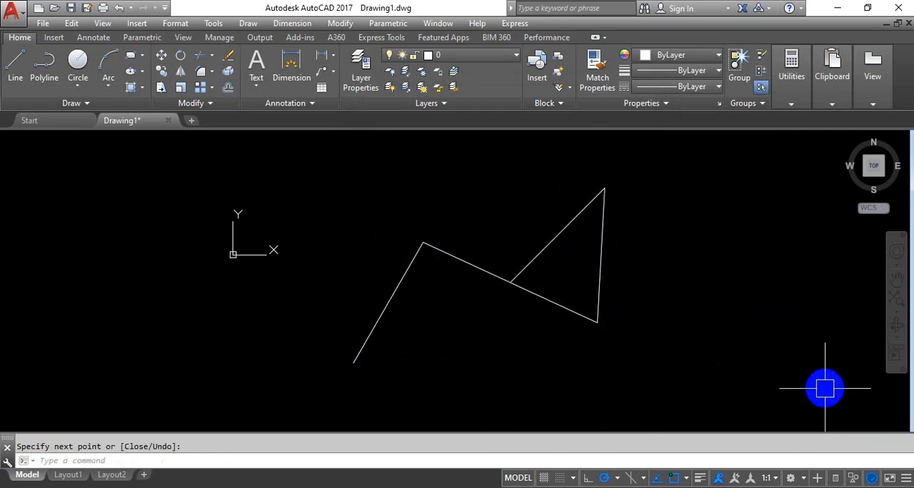
Step: With object snap off, draw a line starting by eye at the steep line's lower end and sloping down
key(Return)
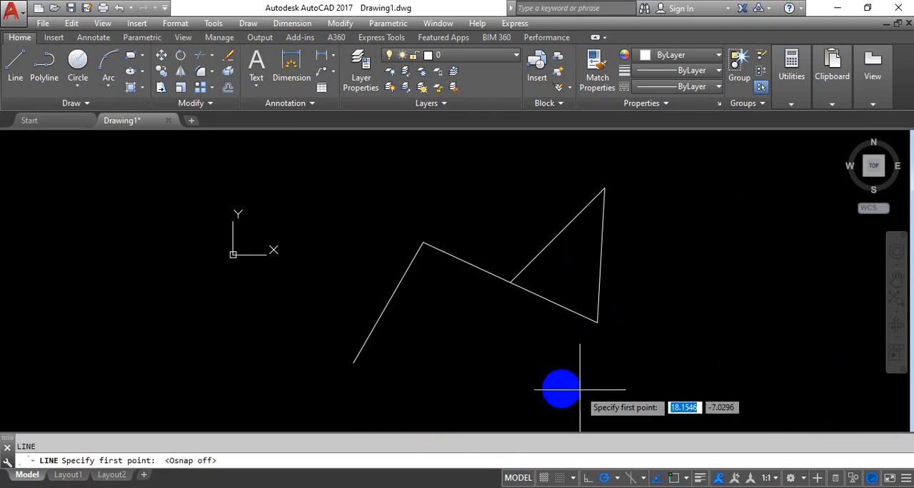
middle_drag(602, 316, 598, 277)
scroll(345, 319, up, 4)
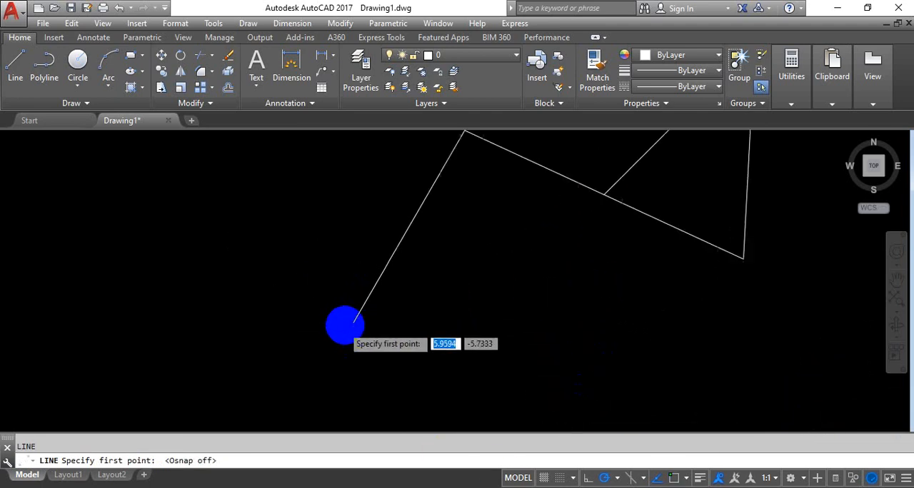
scroll(367, 320, up, 5)
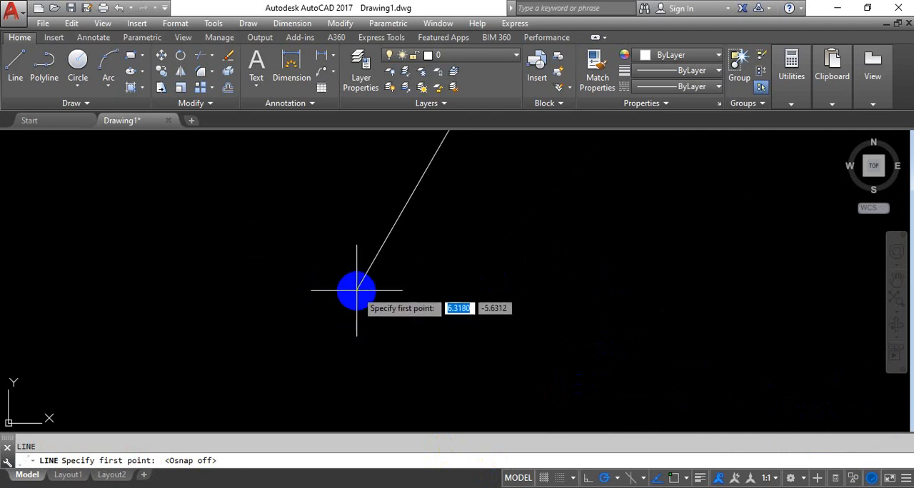
click(357, 291)
click(506, 351)
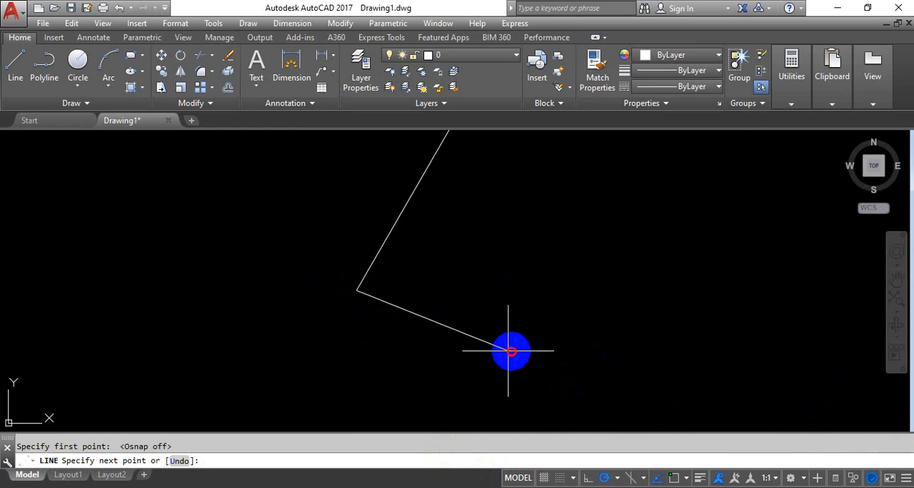
right_click(507, 259)
click(534, 273)
Step: Examine at close range whether the line placed by eye meets the steep line's lower endpoint
scroll(374, 314, up, 9)
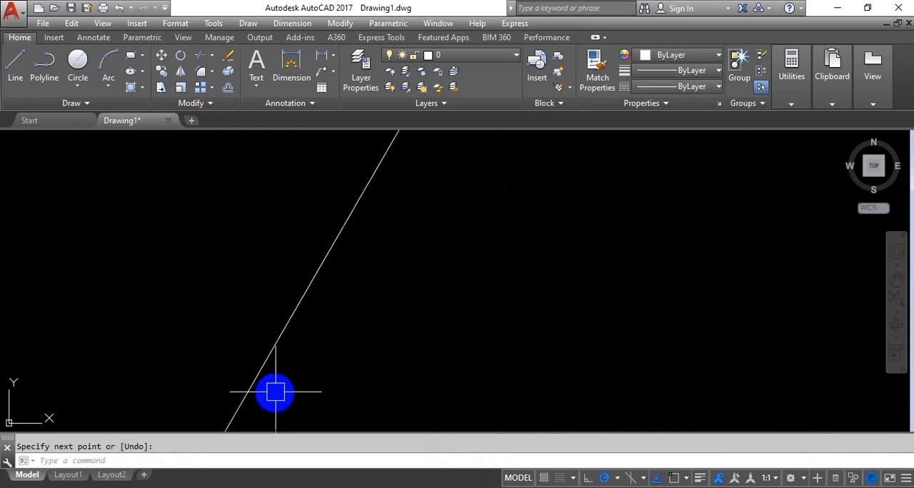
middle_drag(264, 399, 292, 202)
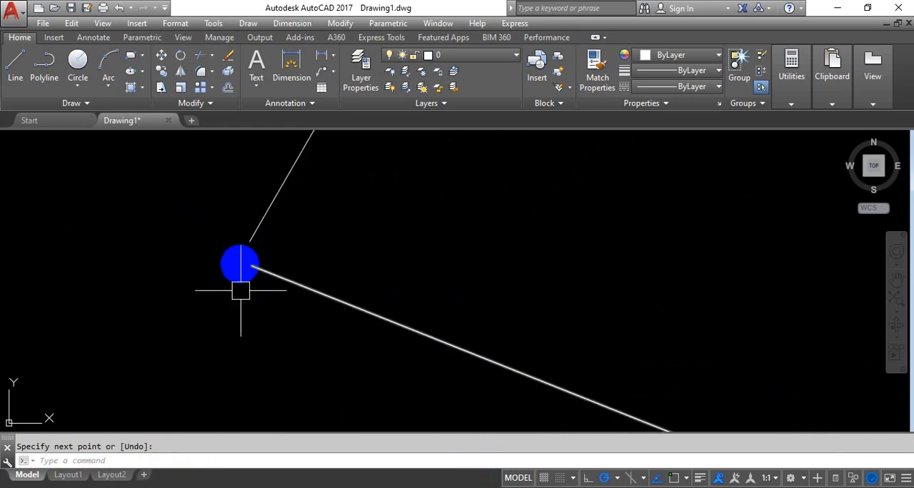
scroll(310, 283, down, 5)
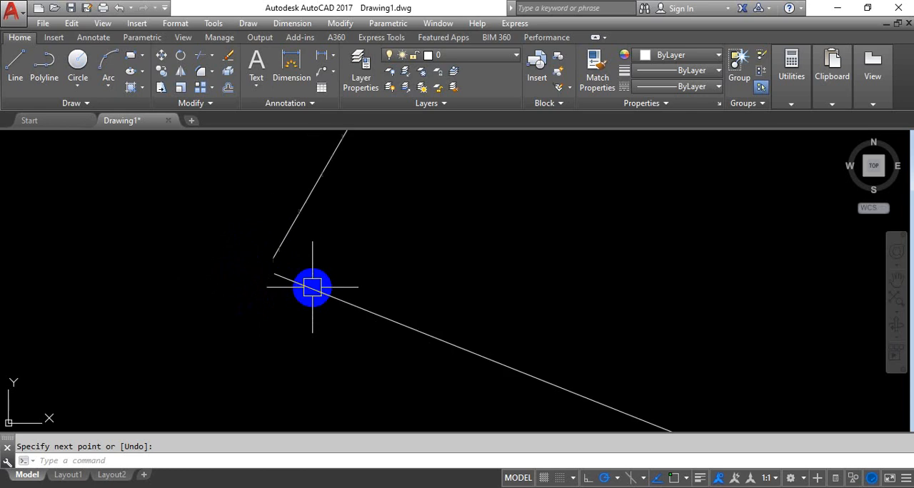
scroll(531, 261, down, 15)
middle_drag(678, 217, 443, 325)
scroll(439, 310, down, 3)
scroll(444, 314, up, 5)
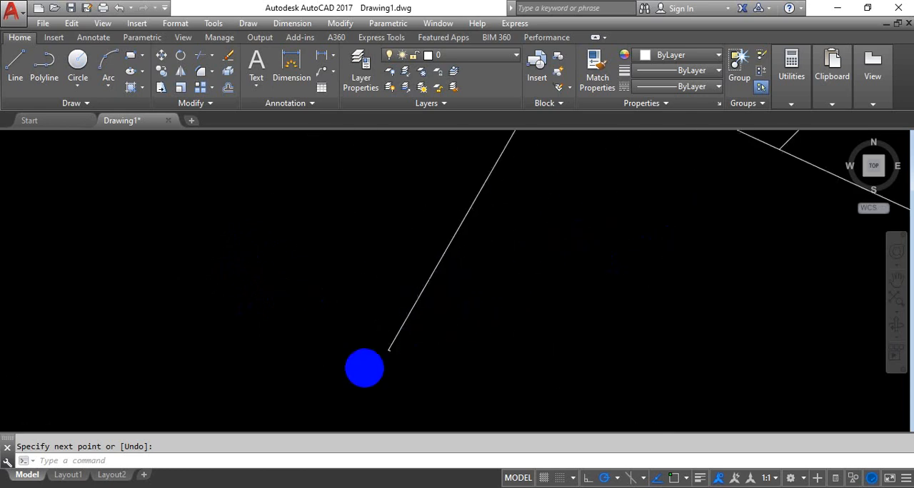
mouse_move(363, 366)
middle_down()
mouse_move(458, 320)
mouse_move(526, 271)
mouse_move(668, 231)
mouse_move(615, 267)
mouse_move(471, 289)
middle_up()
scroll(689, 242, down, 8)
Step: Erase all the test lines together with a crossing selection
click(567, 235)
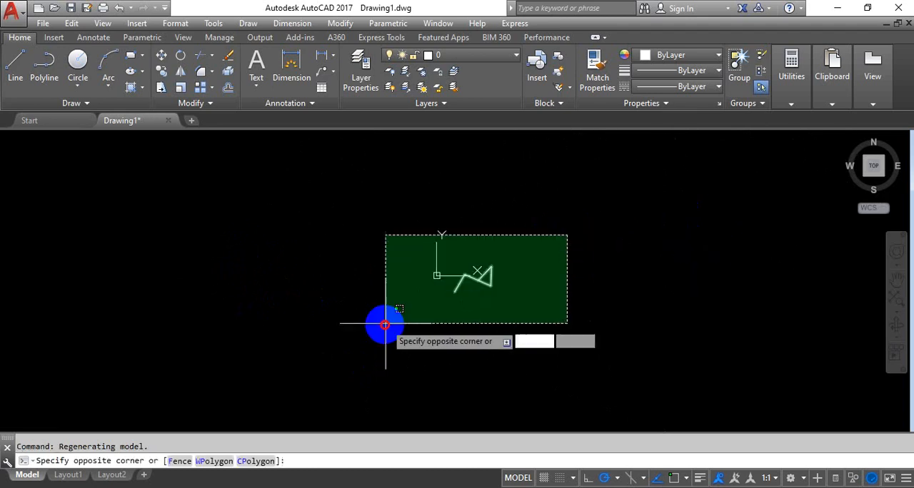
click(385, 323)
key(Delete)
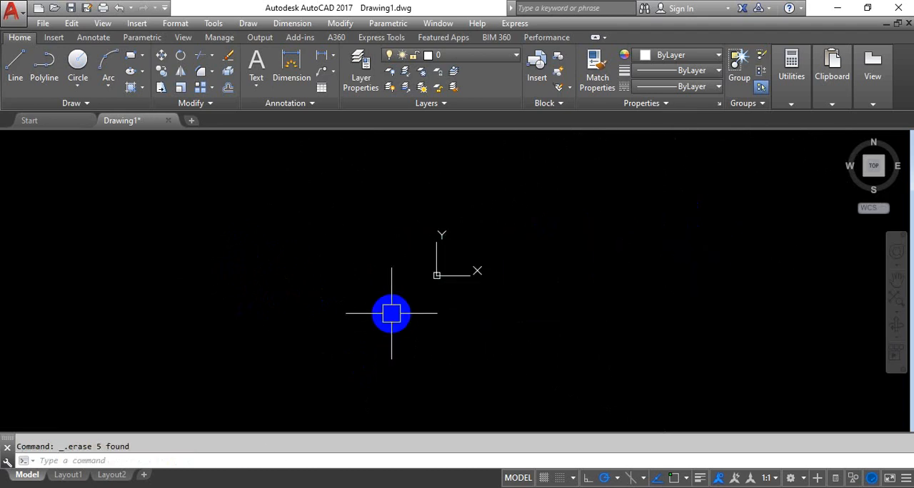
Step: With object snap back on, draw a chain of four lines ending at the midpoint of its first segment
click(17, 68)
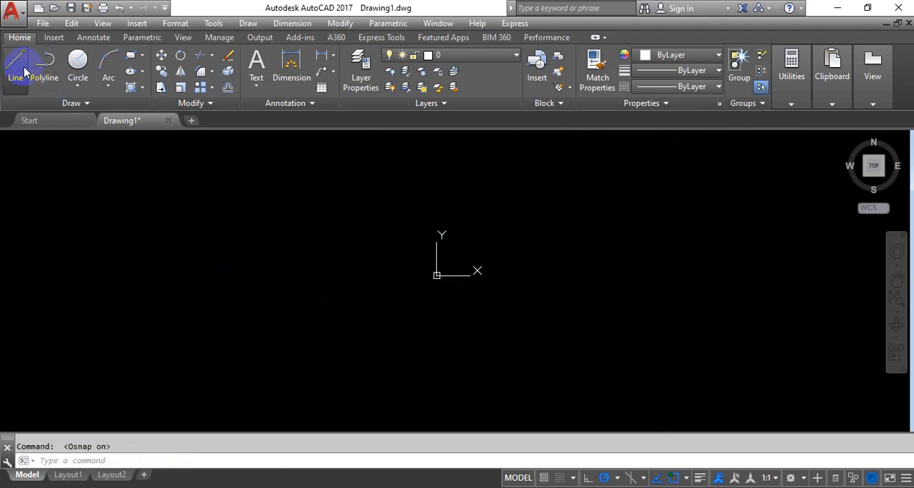
click(271, 289)
click(402, 209)
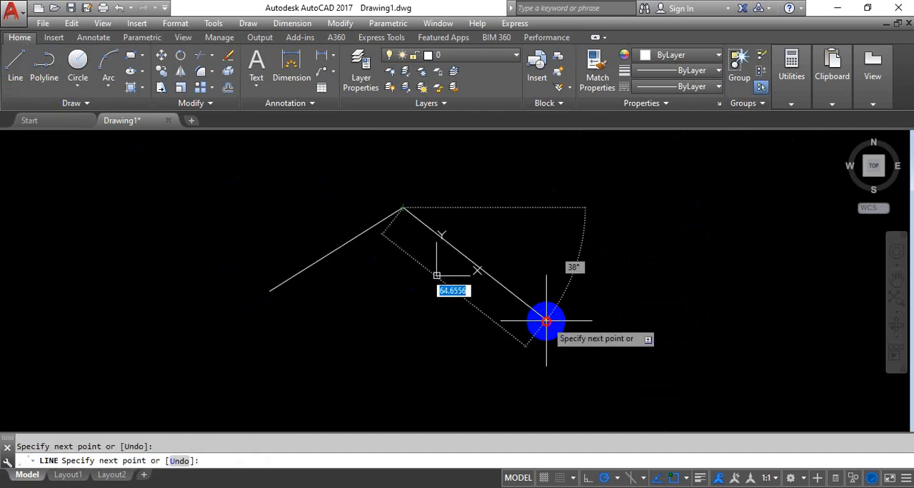
click(546, 321)
click(406, 354)
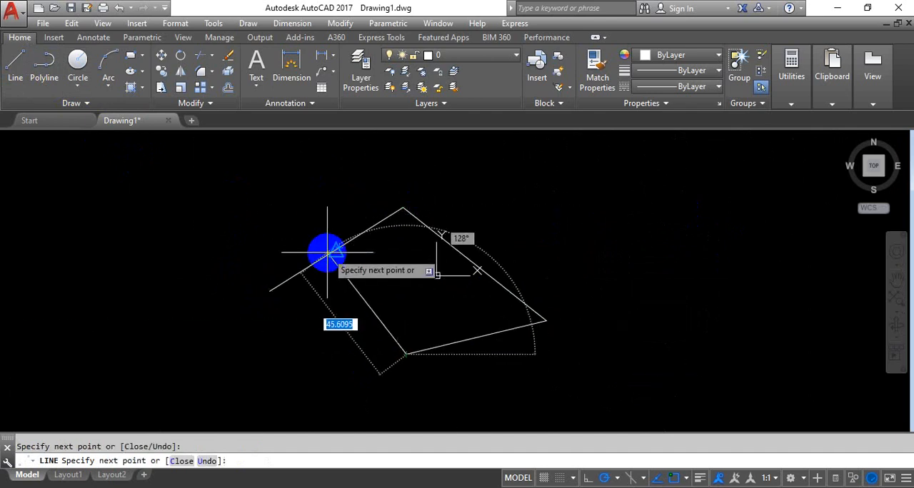
click(336, 250)
right_click(388, 216)
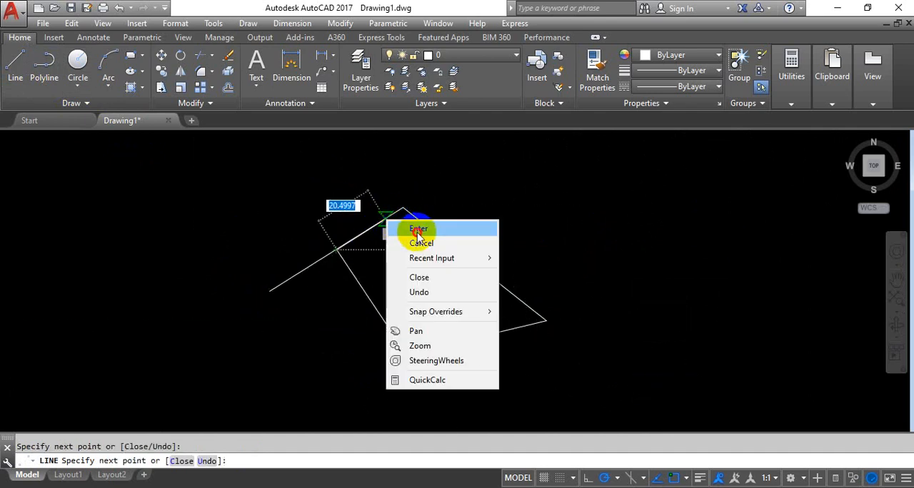
click(410, 229)
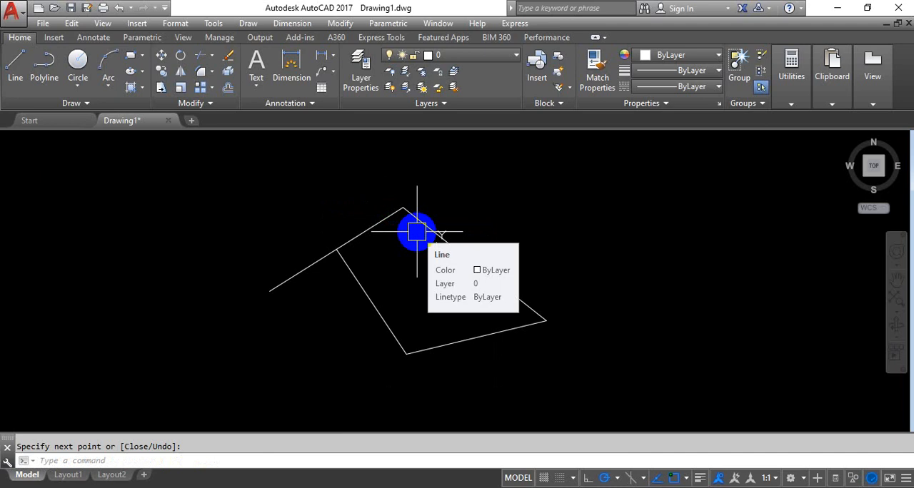
scroll(333, 321, up, 4)
scroll(379, 264, down, 6)
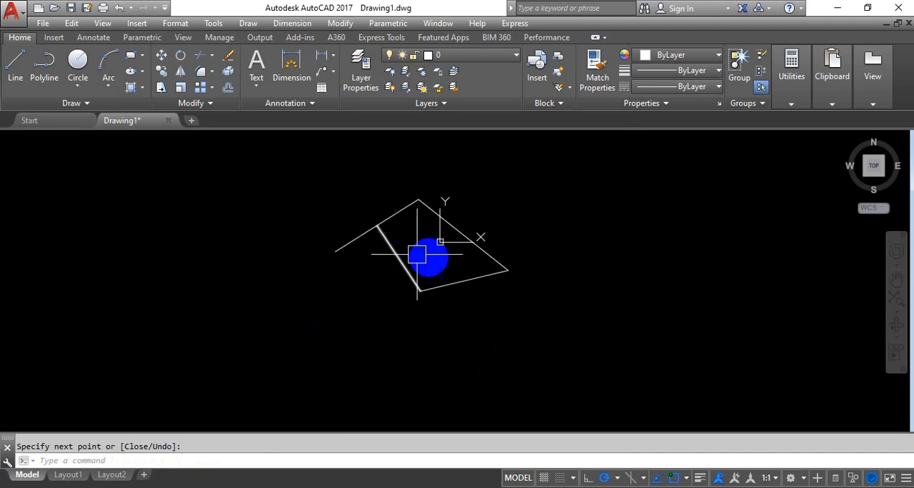
scroll(377, 265, down, 2)
scroll(356, 247, up, 6)
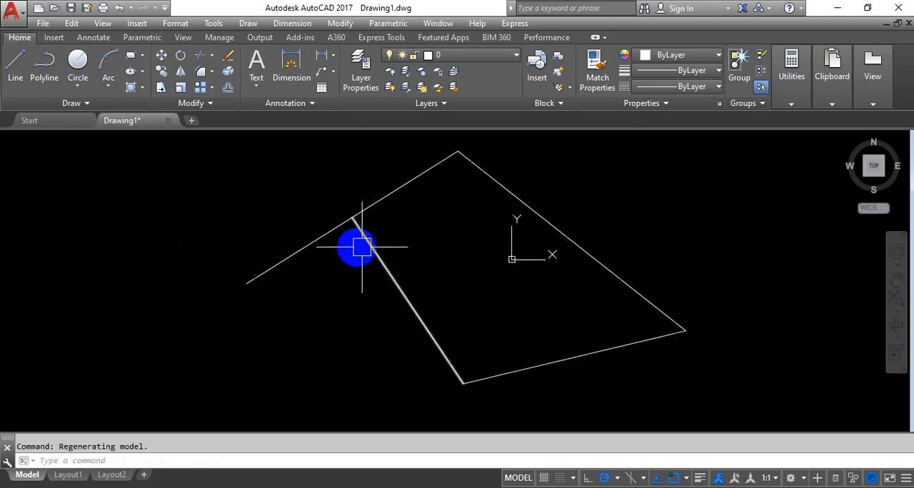
scroll(484, 296, down, 5)
middle_drag(475, 268, 456, 261)
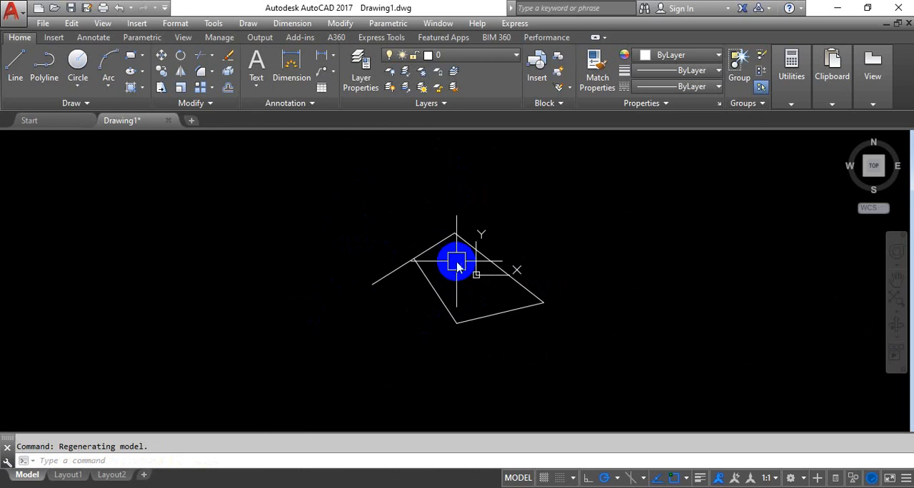
Step: Turn off the Midpoint object snap mode in the drafting settings, leaving the other modes on
text(s)
key(Return)
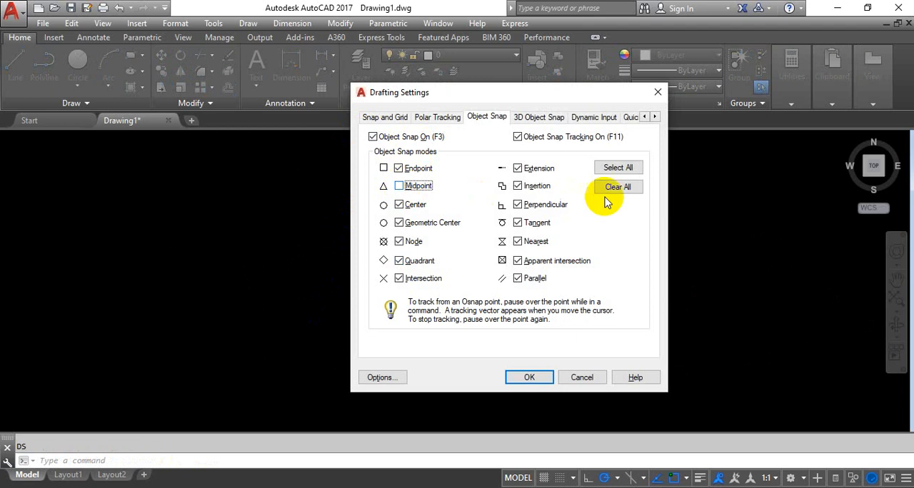
click(529, 386)
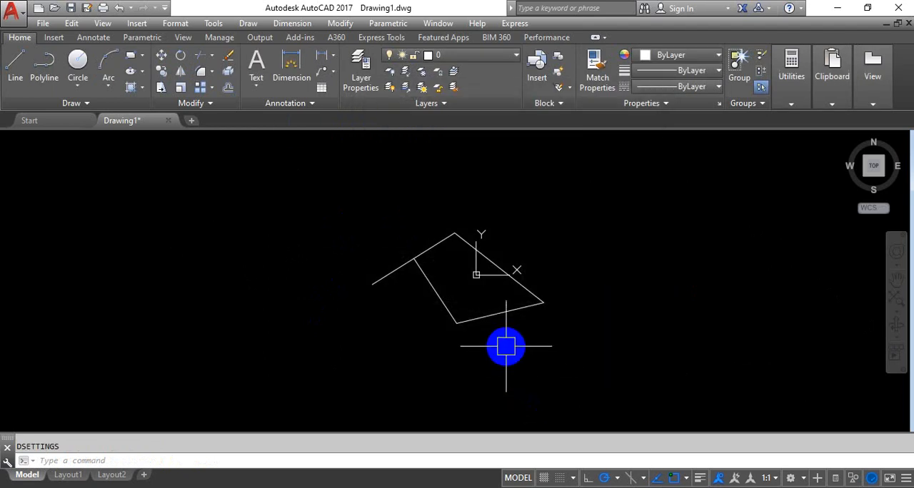
Step: Try to snap a line from the outline's right corner to the midpoint of its upper-right edge with Midpoint snap off
key(Return)
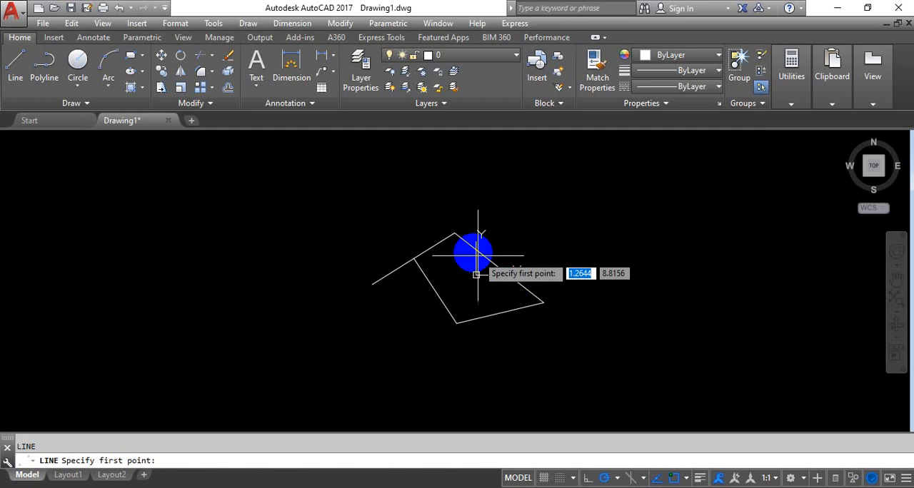
click(543, 303)
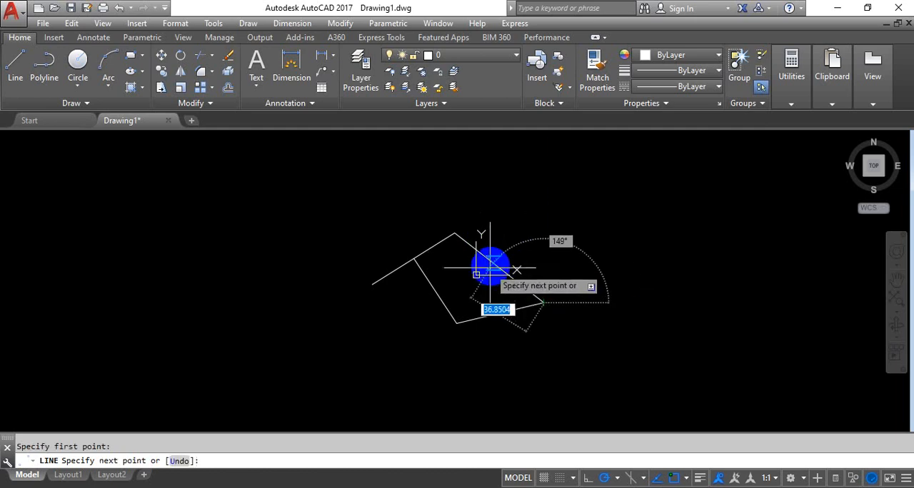
key(Escape)
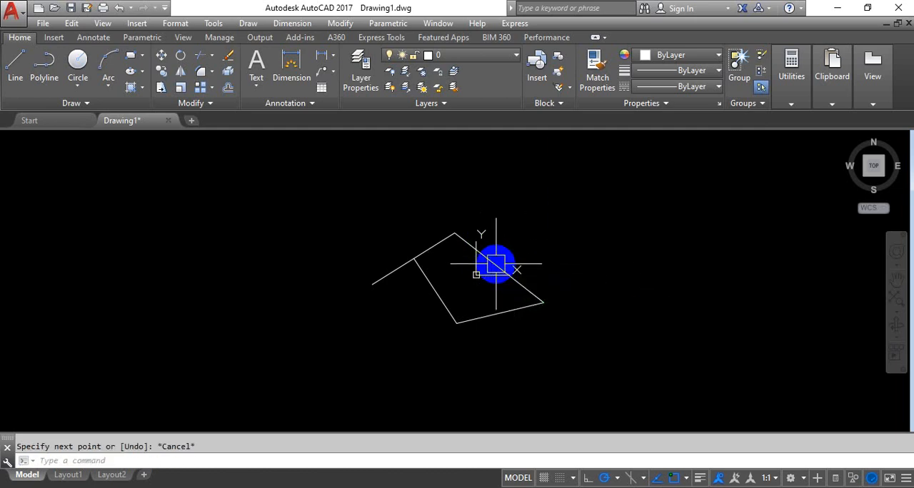
Step: Turn the Midpoint object snap mode back on in the drafting settings
text(DS)
key(Return)
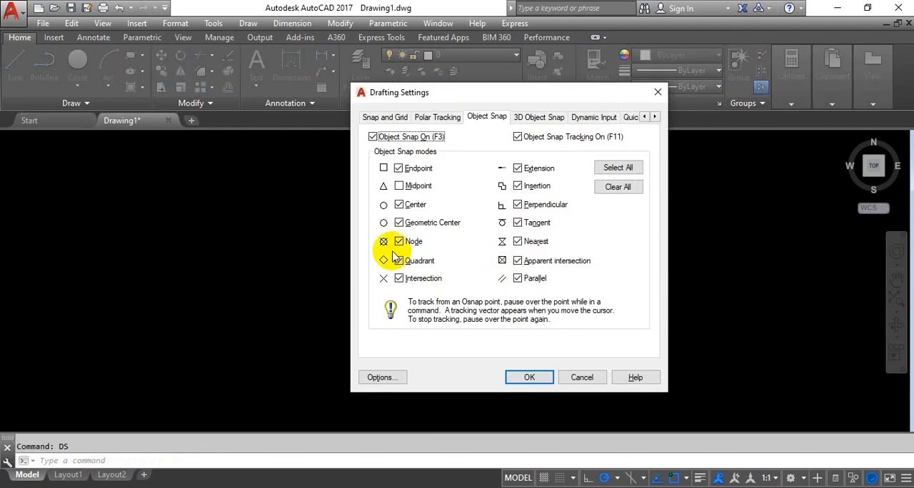
click(529, 378)
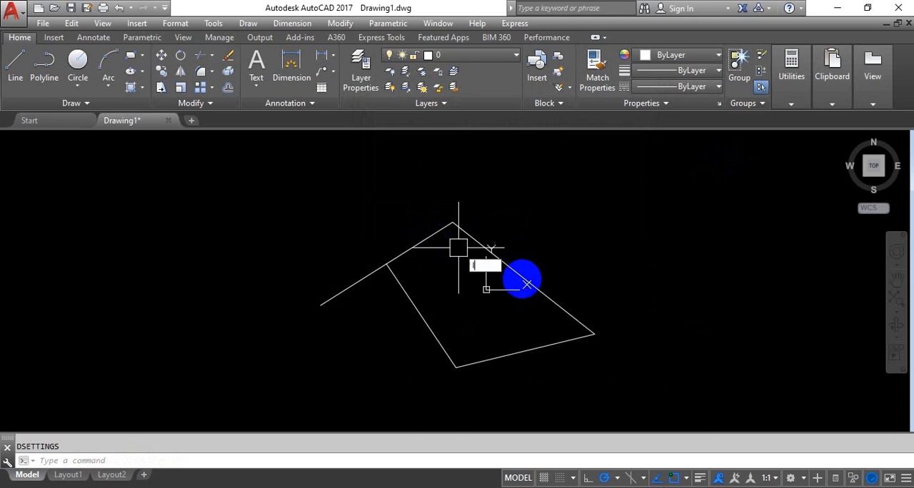
Step: Draw two connected lines from the midpoint of the outline's bottom edge down to a free point and back to its lower-left corner
text(l)
key(Return)
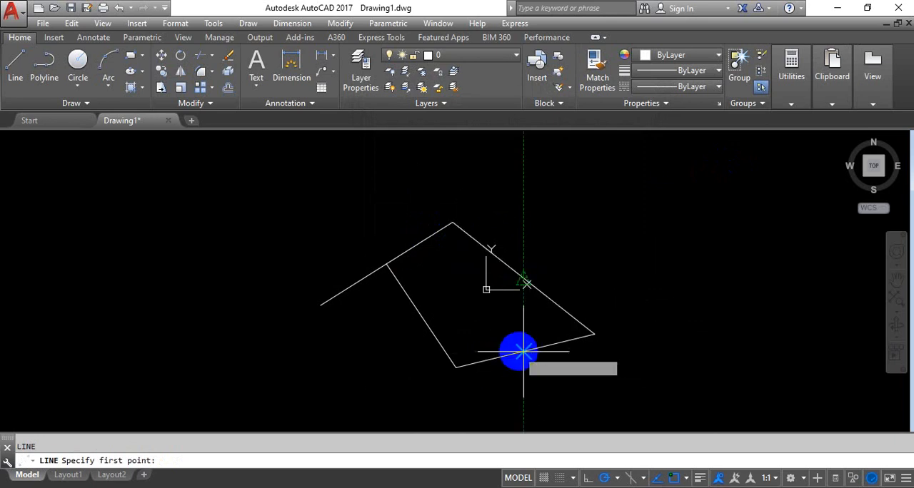
click(497, 376)
middle_drag(554, 428, 473, 326)
click(474, 329)
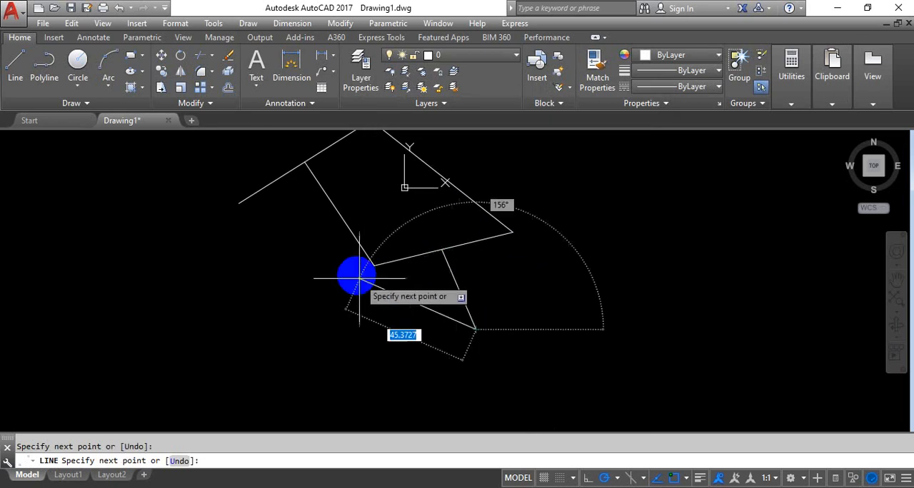
click(374, 266)
right_click(414, 235)
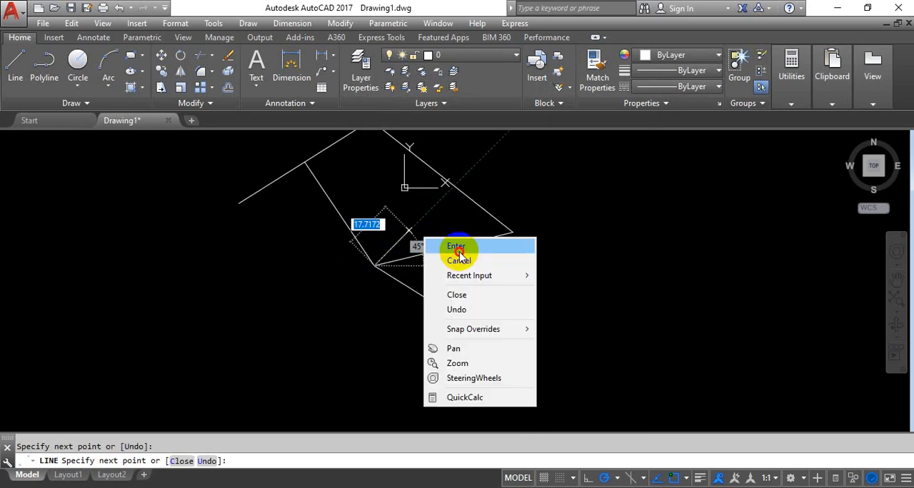
click(443, 244)
Step: Erase the whole outline and the two added lines with one crossing selection
scroll(481, 243, down, 2)
click(624, 158)
click(491, 215)
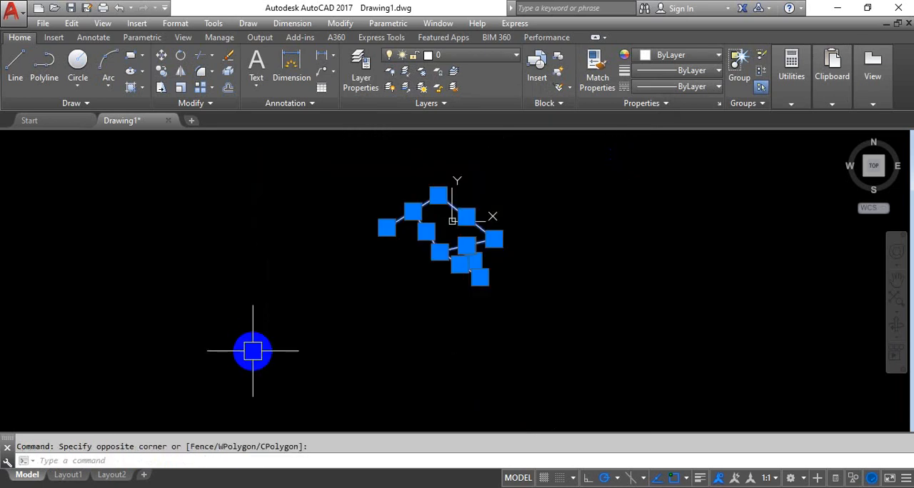
key(Delete)
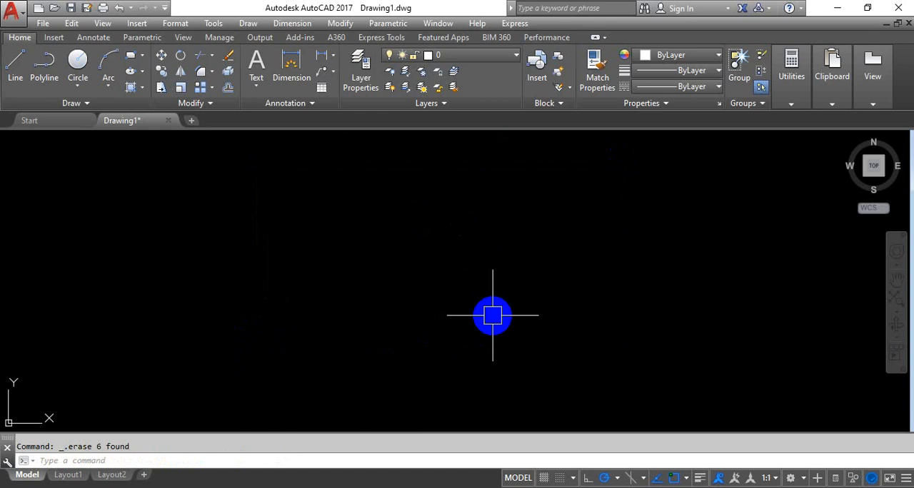
Step: Draw a freehand zigzag chain of eight connected line segments across the empty drawing area
click(18, 68)
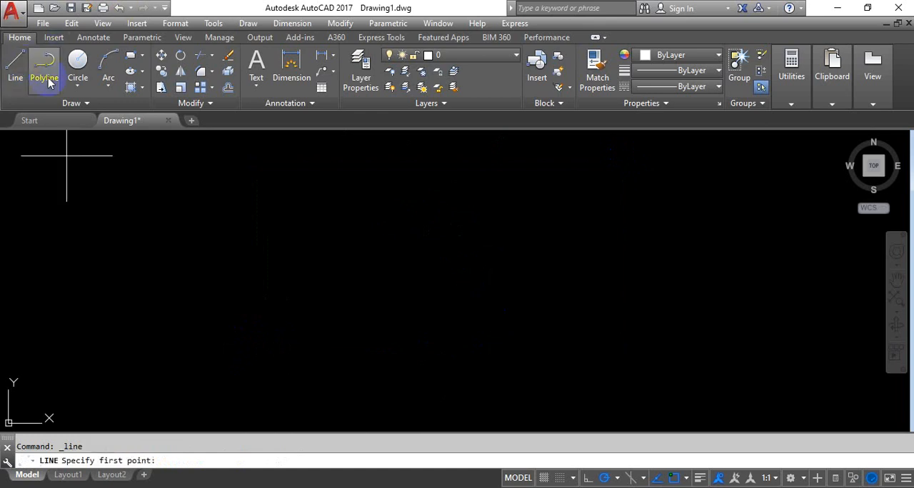
click(275, 317)
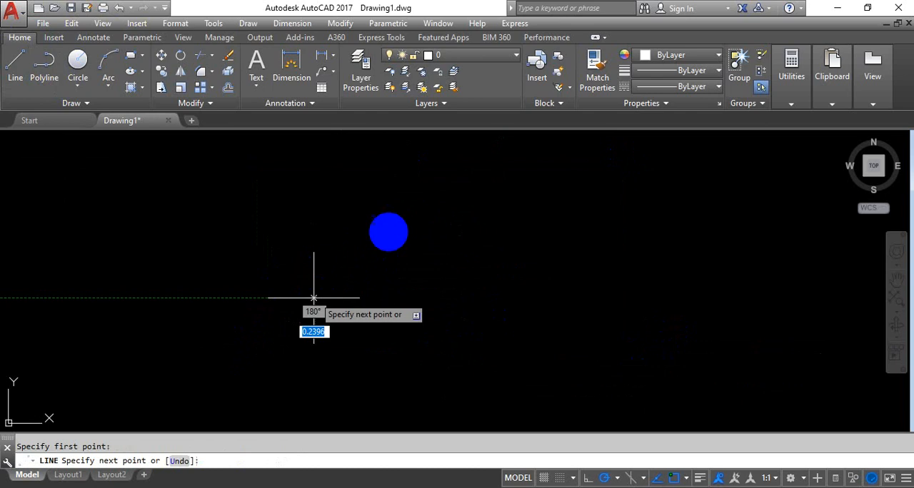
click(386, 208)
click(478, 263)
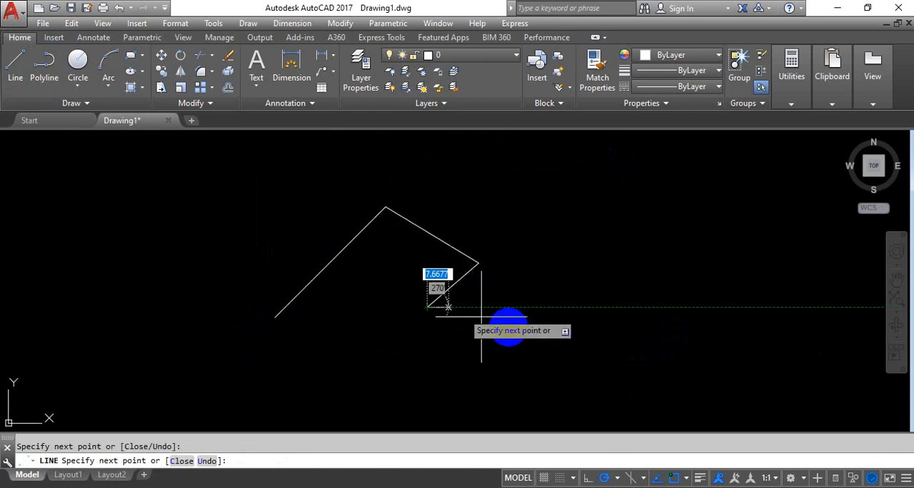
click(427, 308)
click(509, 326)
click(524, 260)
click(622, 260)
click(605, 321)
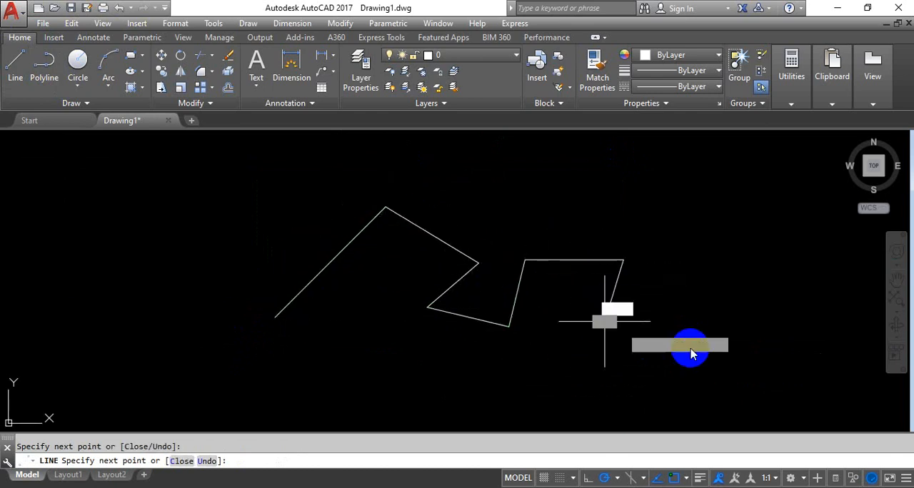
middle_drag(663, 322, 447, 261)
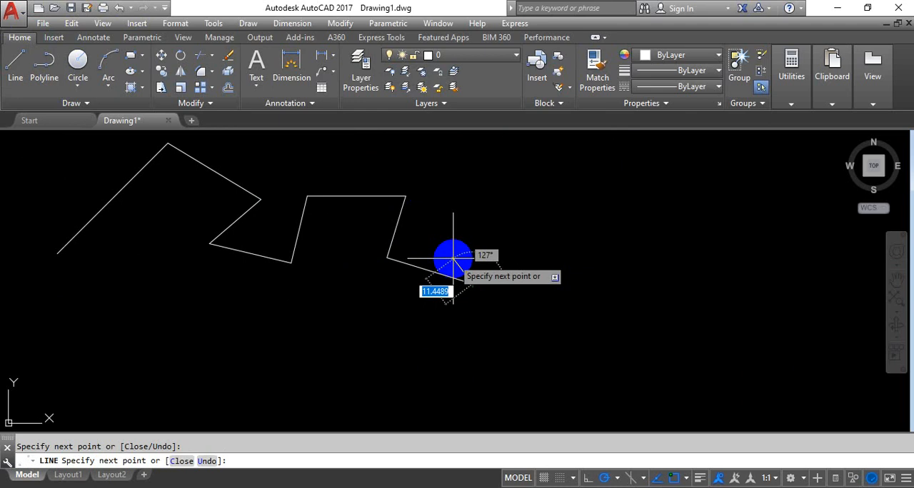
click(471, 283)
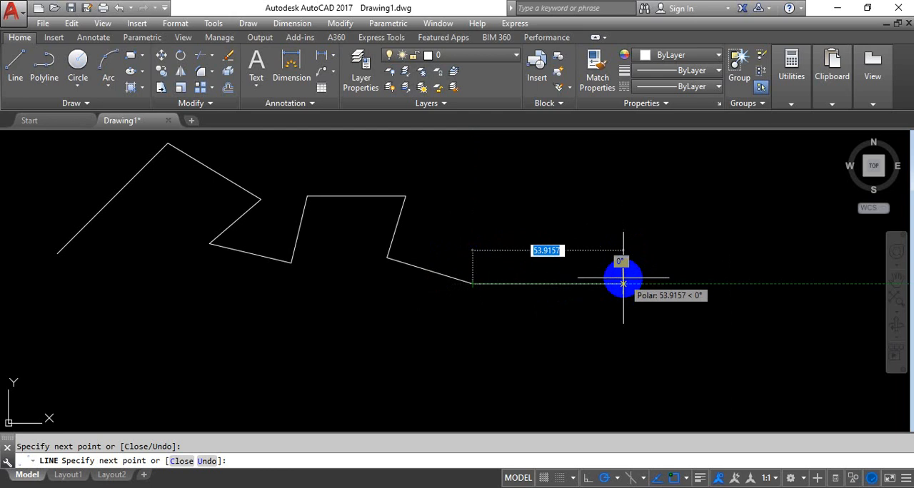
Step: Turn Ortho on and continue the chain with seven alternating horizontal and vertical segments, starting with a horizontal one about 109 units long
middle_drag(676, 281, 505, 274)
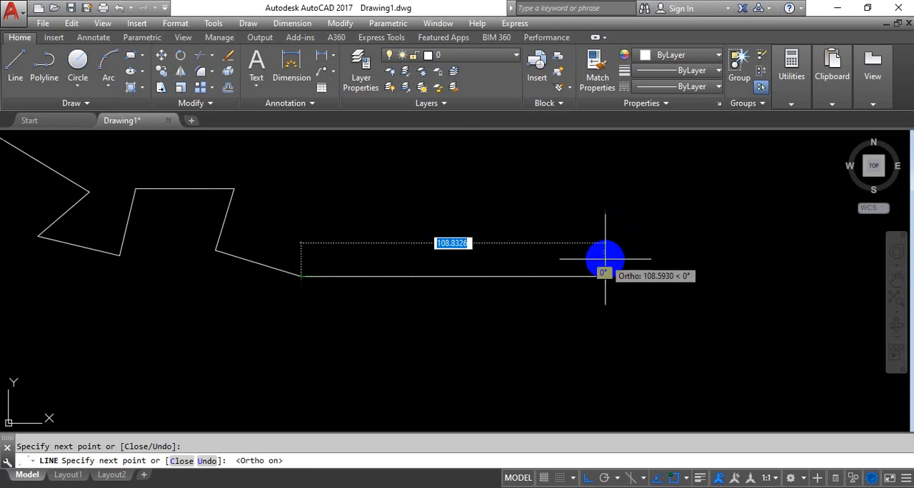
click(607, 259)
scroll(615, 203, down, 4)
middle_drag(620, 196, 471, 285)
click(463, 255)
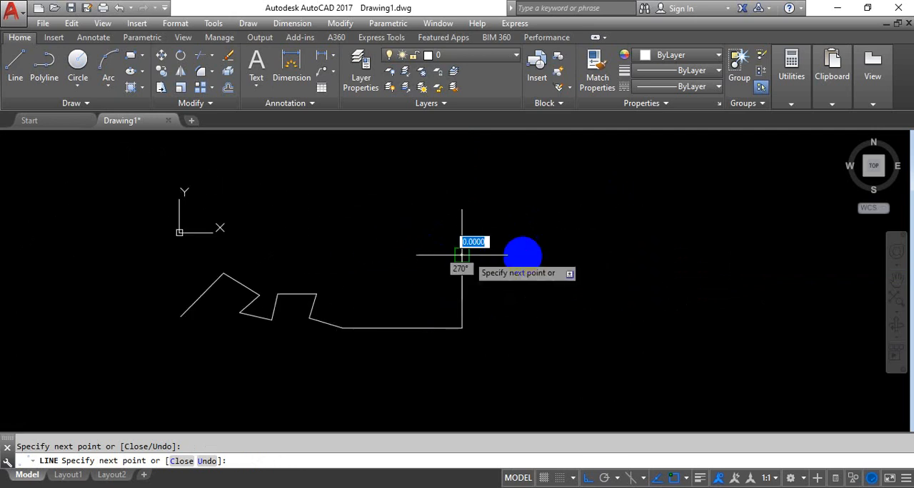
click(563, 254)
click(563, 189)
click(715, 188)
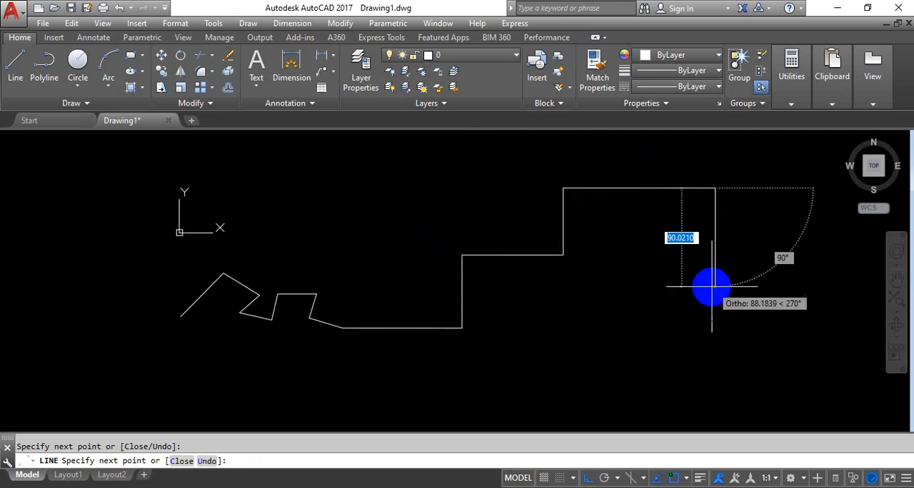
click(791, 277)
key(Return)
Step: From the stepped chain's right end, draw a line about 127 units long at 60° with Ortho off and polar tracking on
middle_drag(593, 326, 504, 328)
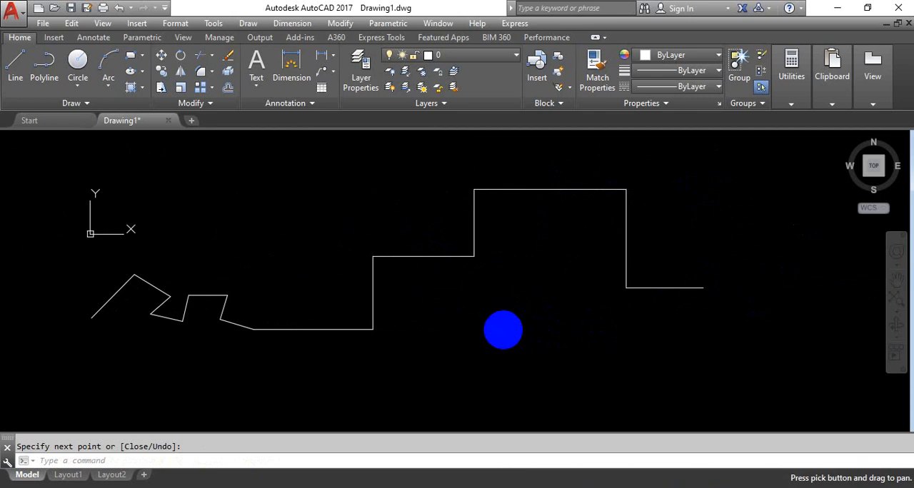
key(Return)
middle_drag(664, 316, 491, 328)
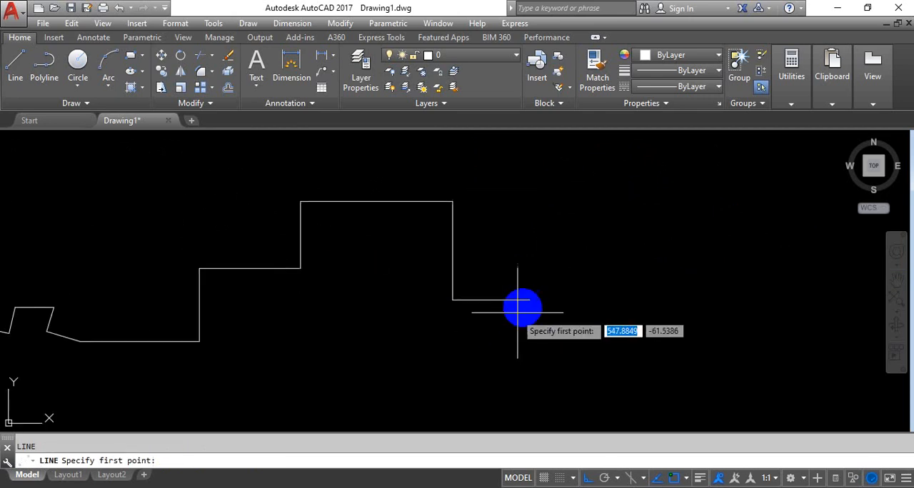
click(529, 301)
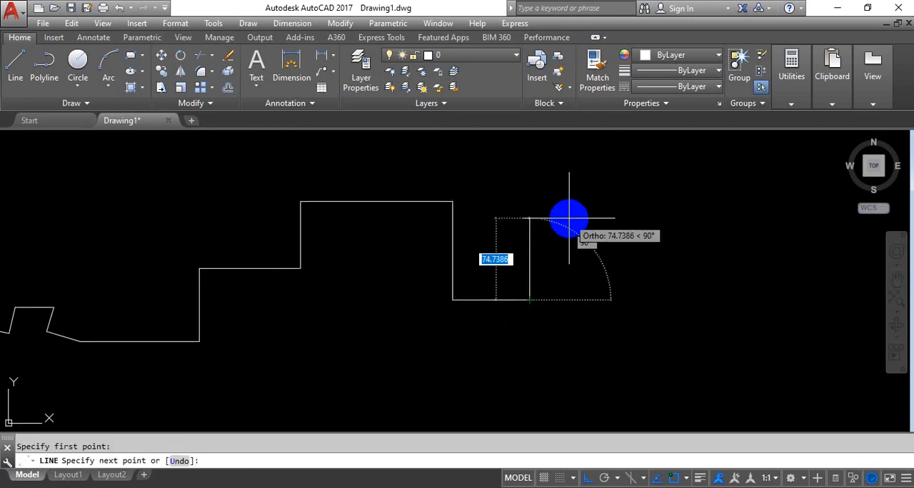
key(F8)
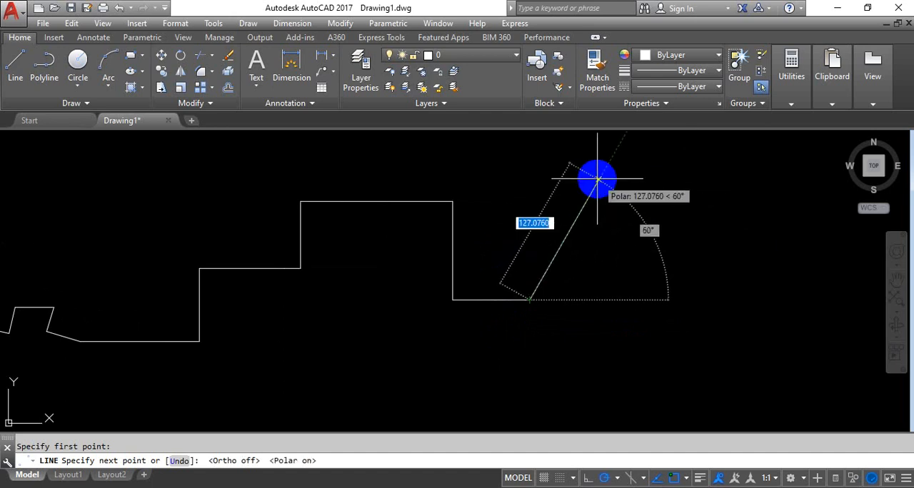
click(596, 178)
right_click(673, 197)
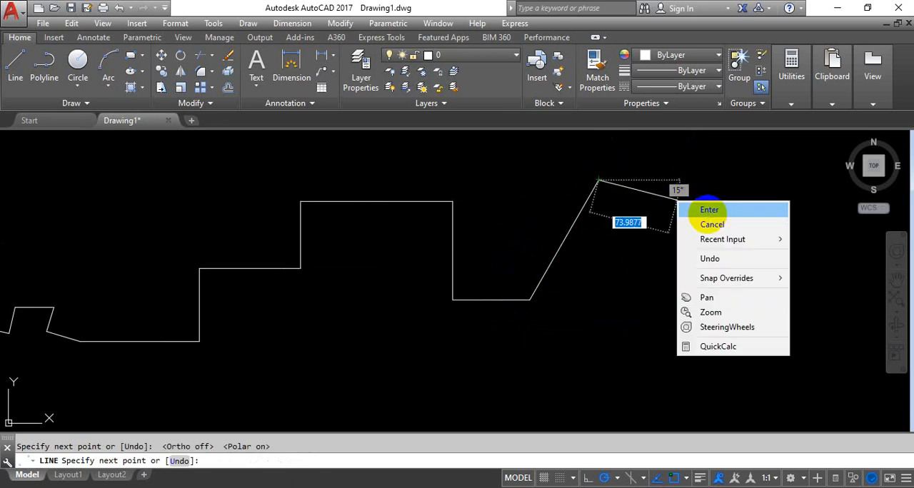
click(704, 205)
Step: Erase the entire zigzag and stepped chain, including the 60° line, with one crossing selection
scroll(626, 298, down, 5)
middle_drag(676, 346, 628, 203)
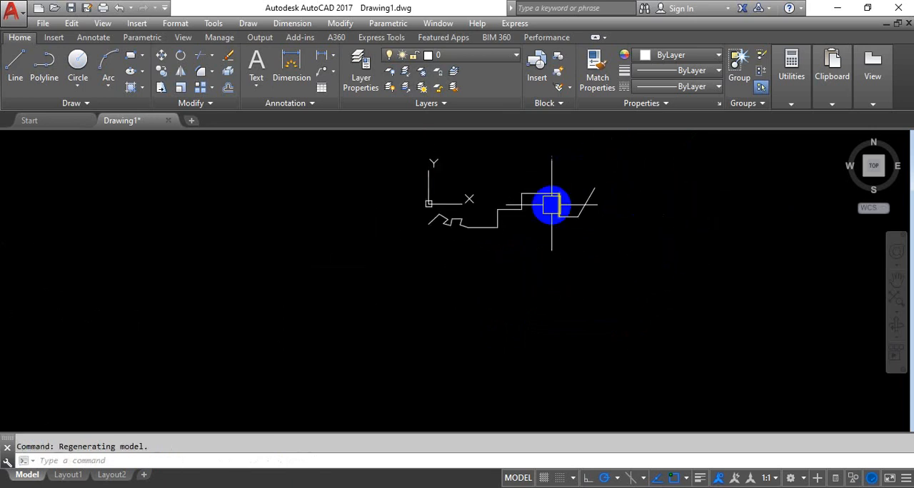
click(637, 176)
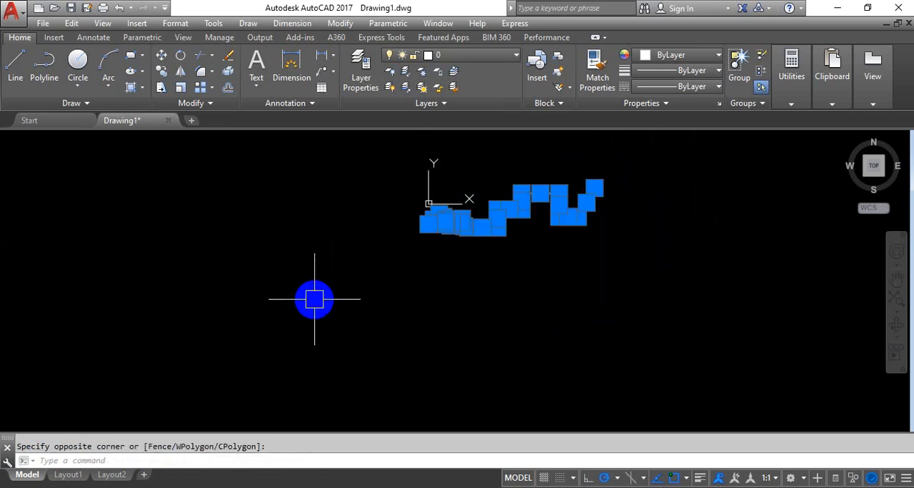
click(312, 299)
key(Delete)
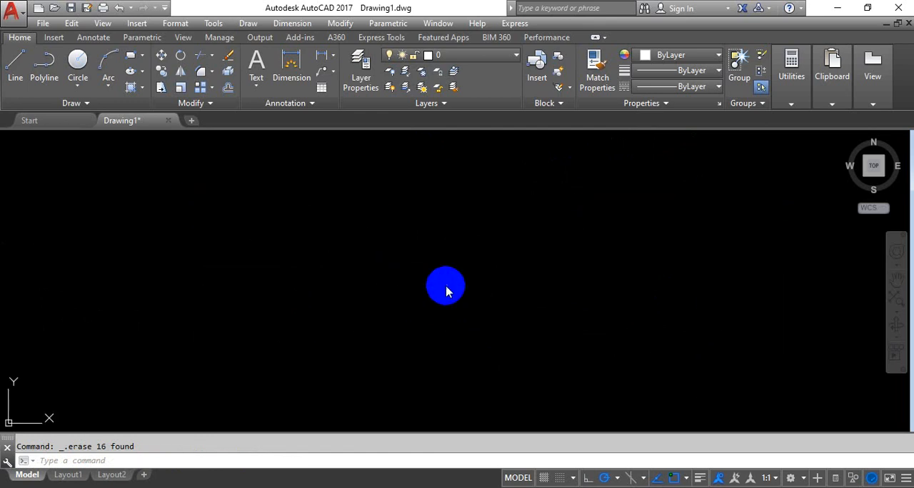
Step: Look through the drafting settings for 3D Object Snap, Dynamic Input, Quick Properties and Selection Cycling, and return to Object Snap
text(ds)
key(Return)
click(538, 118)
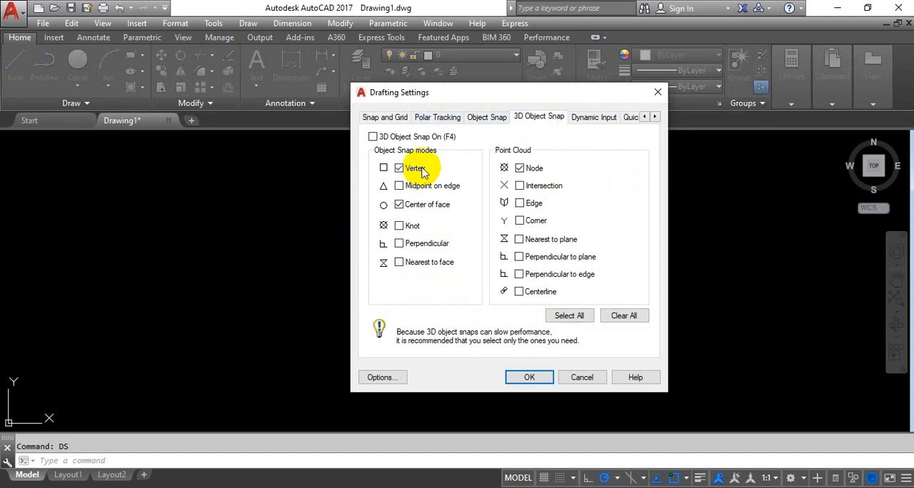
click(595, 119)
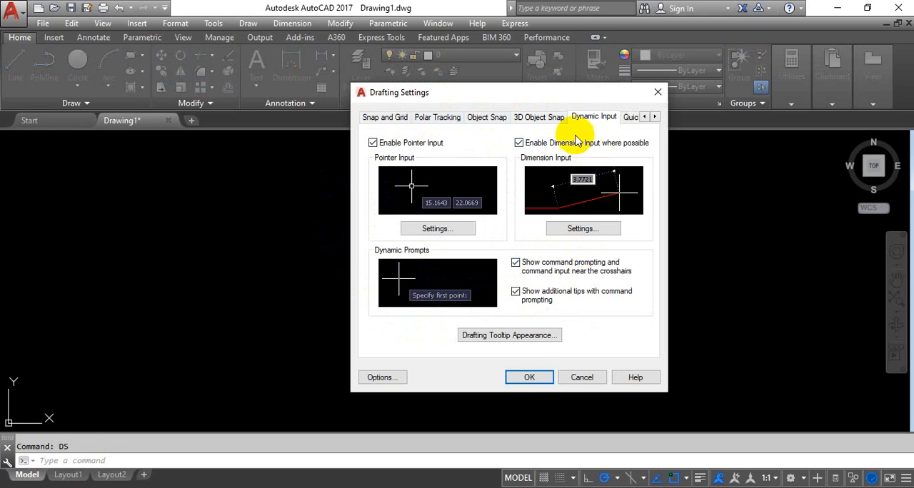
click(631, 120)
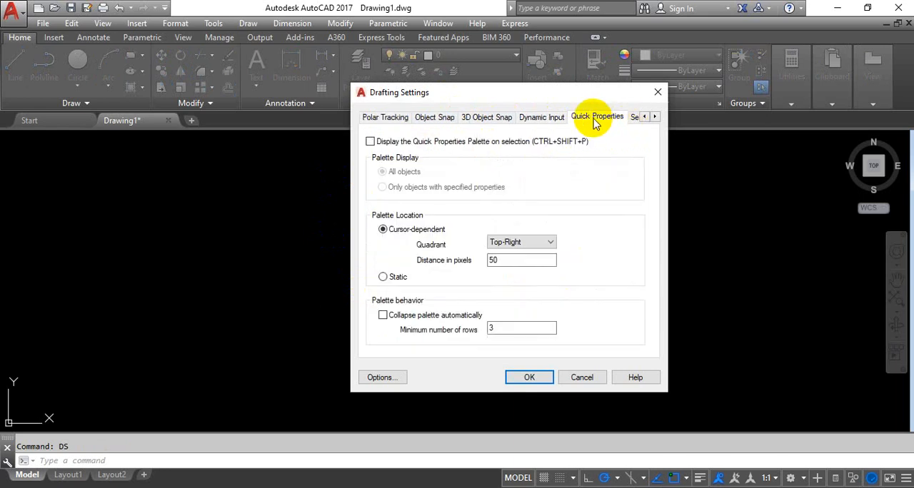
click(634, 118)
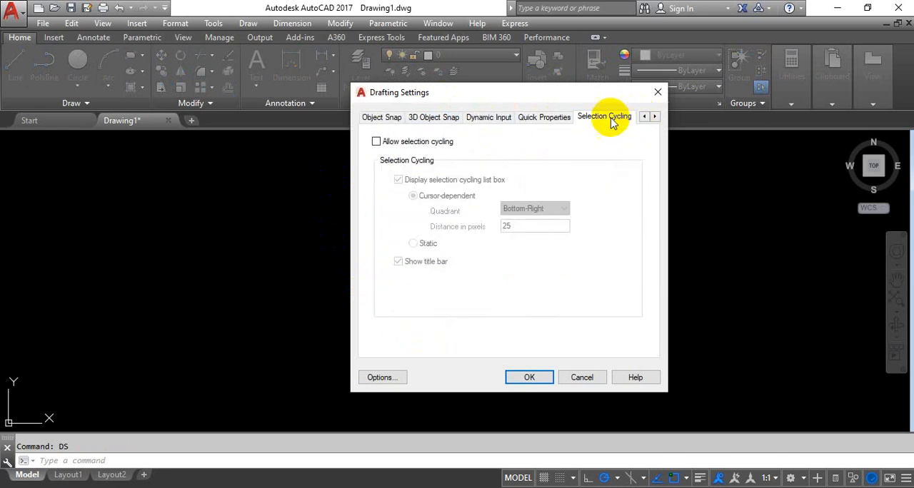
click(378, 119)
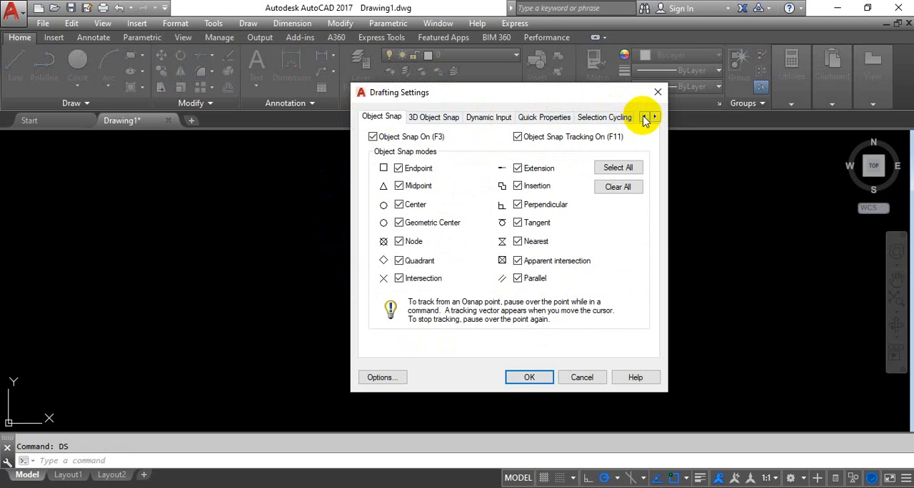
click(644, 118)
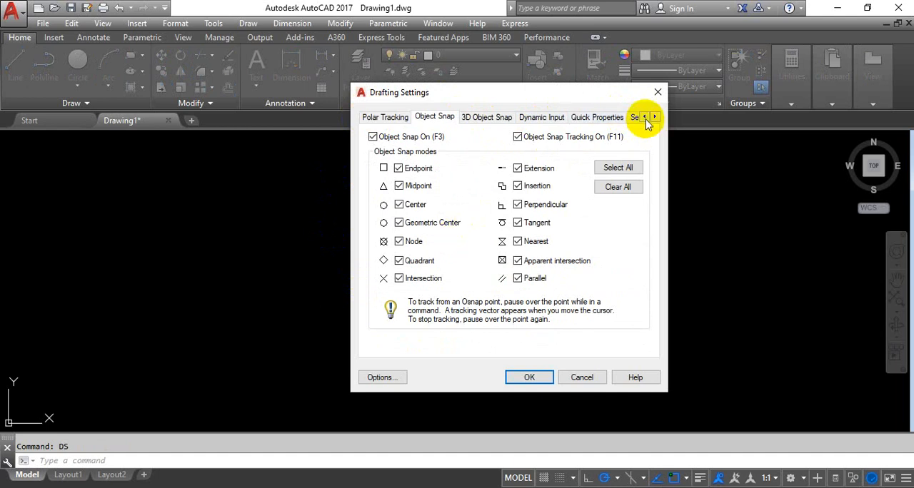
Step: Accept the drafting settings with all object snap modes and object snap tracking enabled
click(644, 117)
click(532, 376)
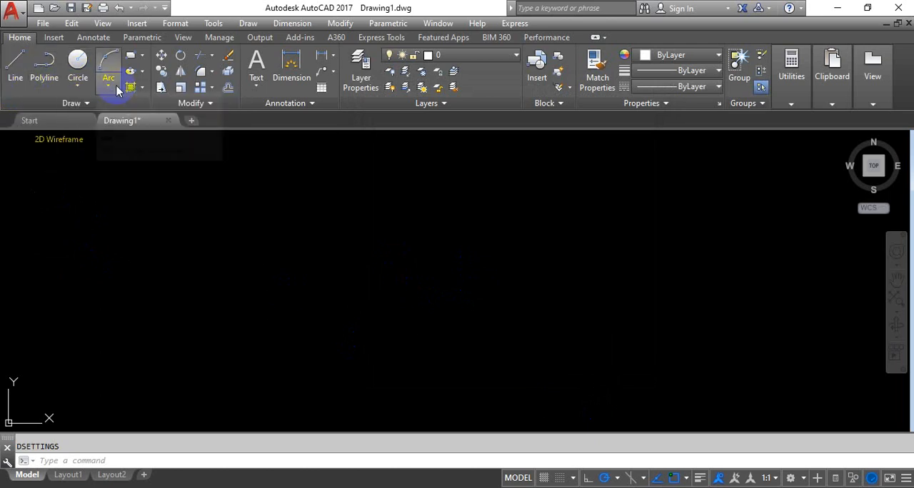
Step: Read the draw command outline in the Word document, and return to AutoCAD to examine the circle and arc construction methods
click(331, 485)
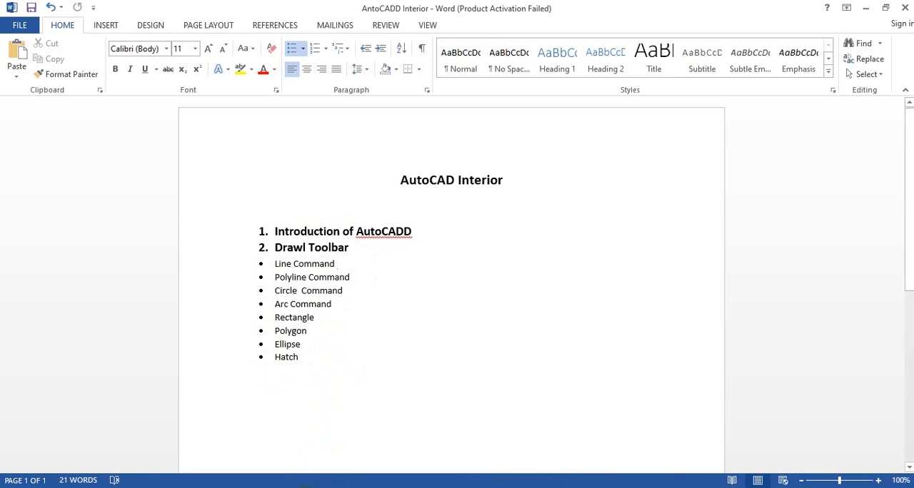
click(303, 487)
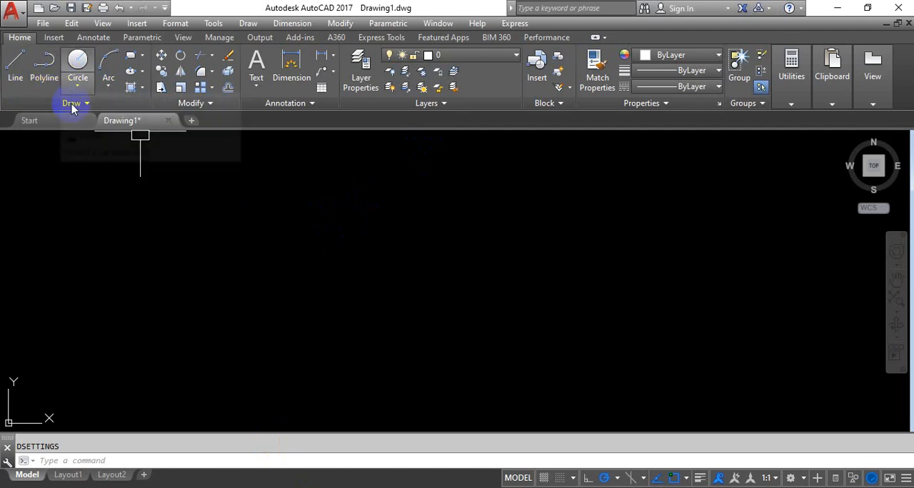
click(79, 87)
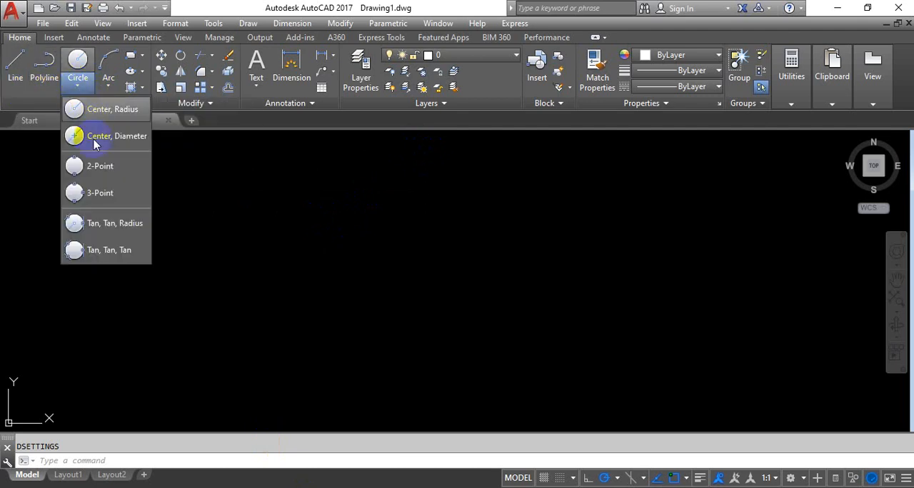
click(107, 85)
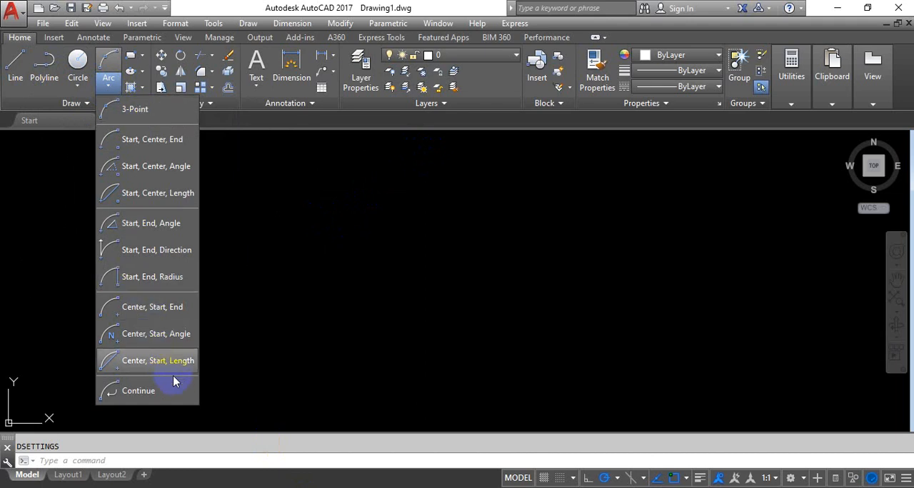
click(279, 287)
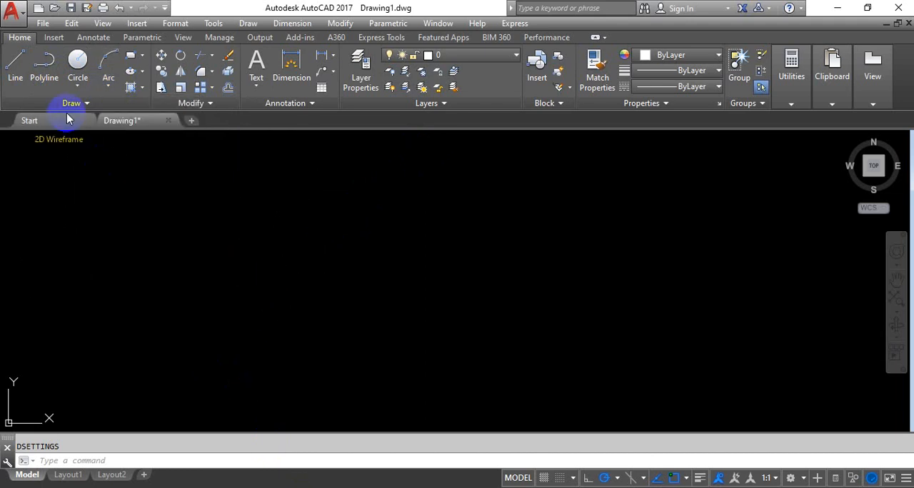